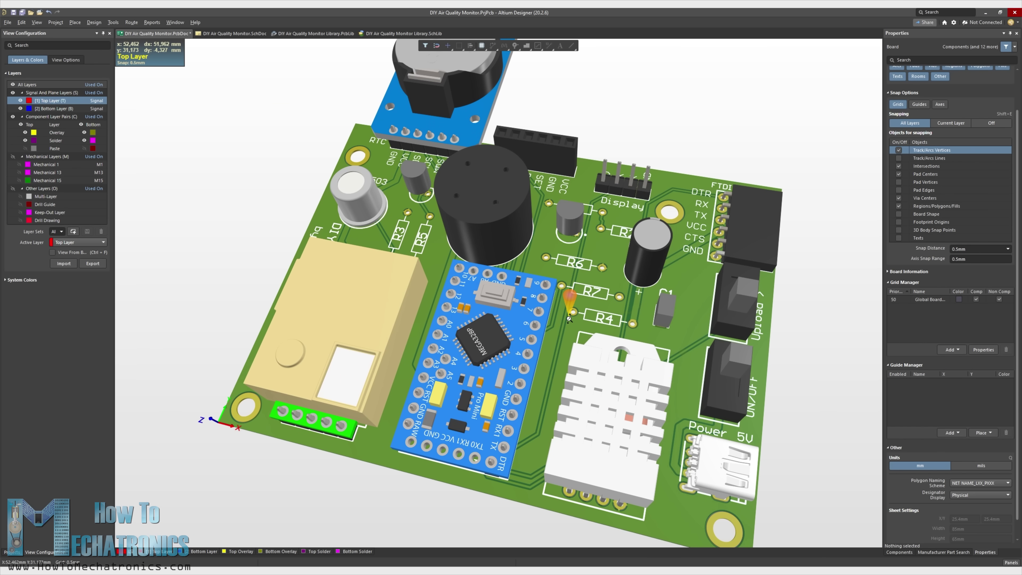
Step: Orbit the 3D board, flip it to view the underside, then return to 2D
shift+right_drag(542, 322, 515, 334)
key(ctrl+f)
key(ctrl+f)
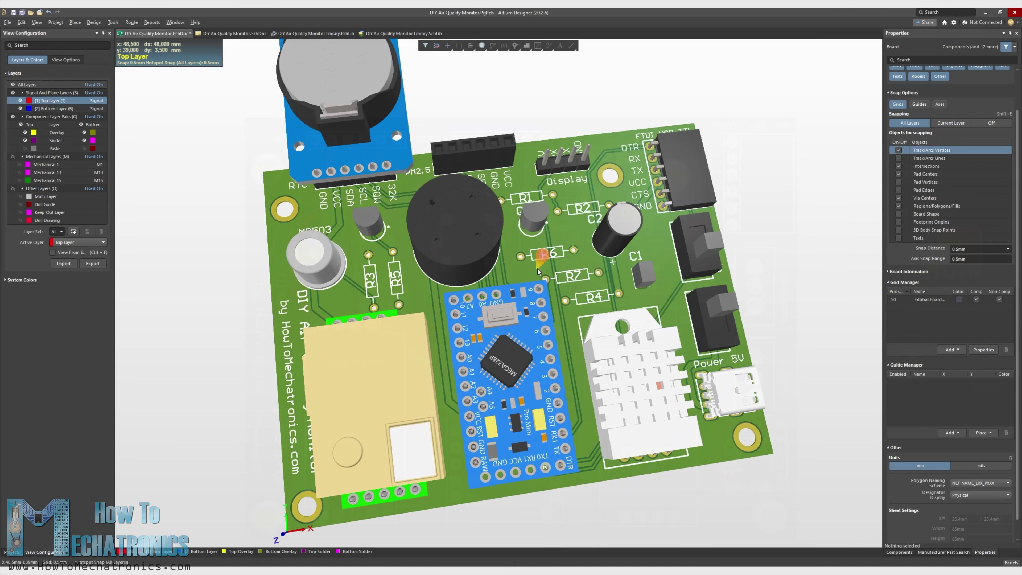
key(p)
Step: Draw a GND Top Layer polygon pour across the board's corners, then pan toward the DHT22 area
key(g)
click(244, 95)
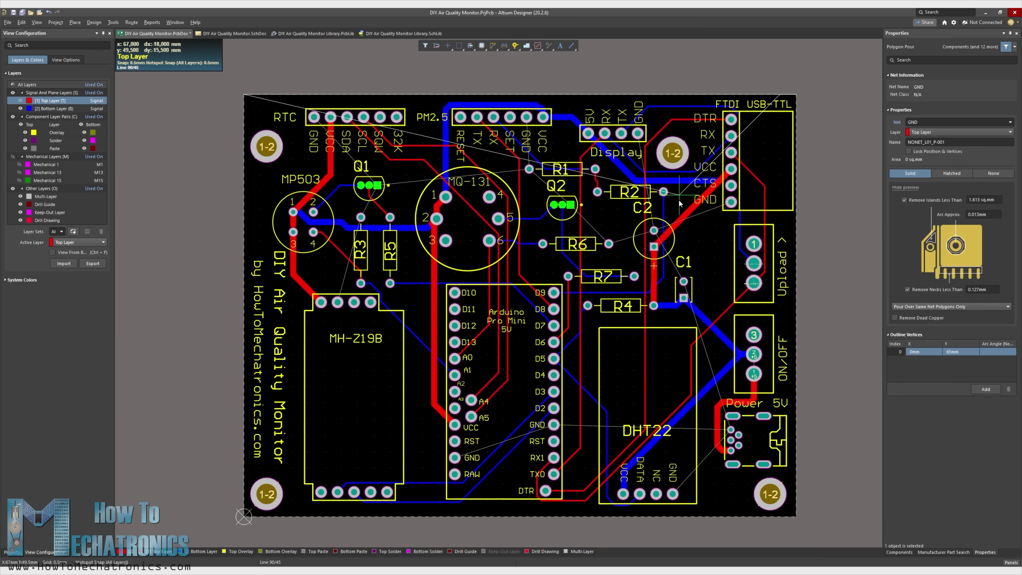
click(796, 517)
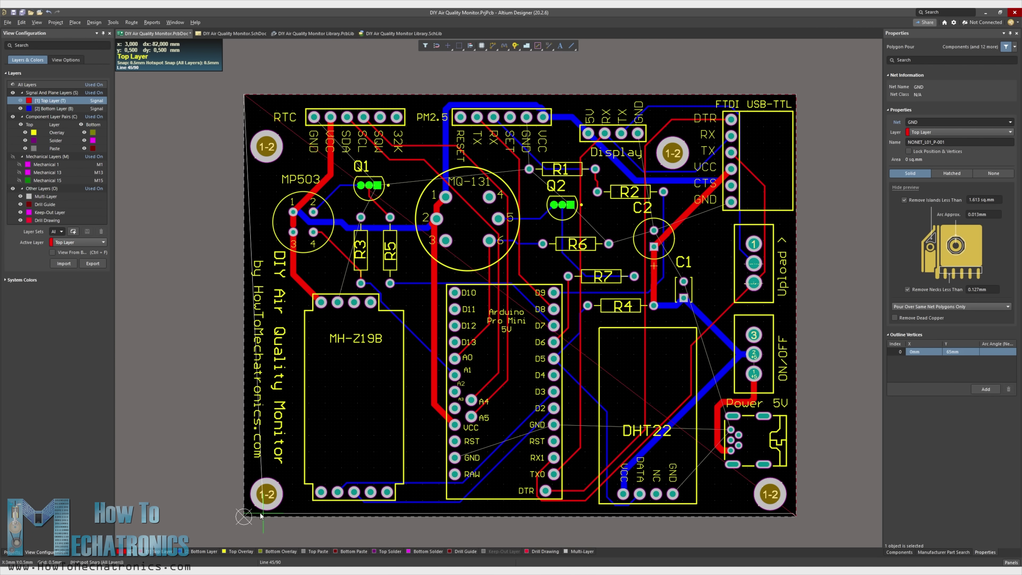
click(244, 517)
right_click(245, 518)
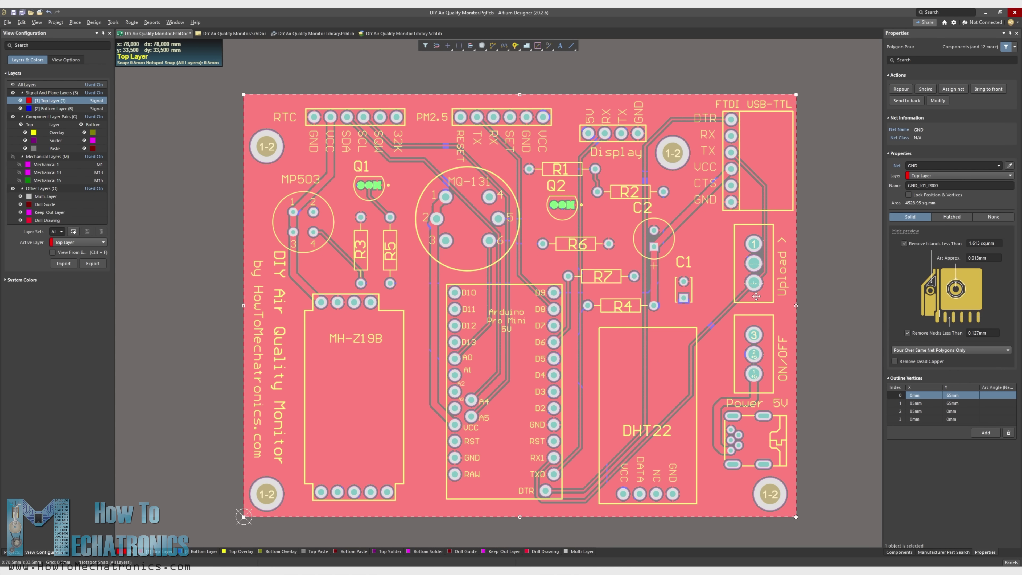
click(822, 268)
right_drag(606, 365, 611, 344)
ctrl+scroll(694, 475, up, 4)
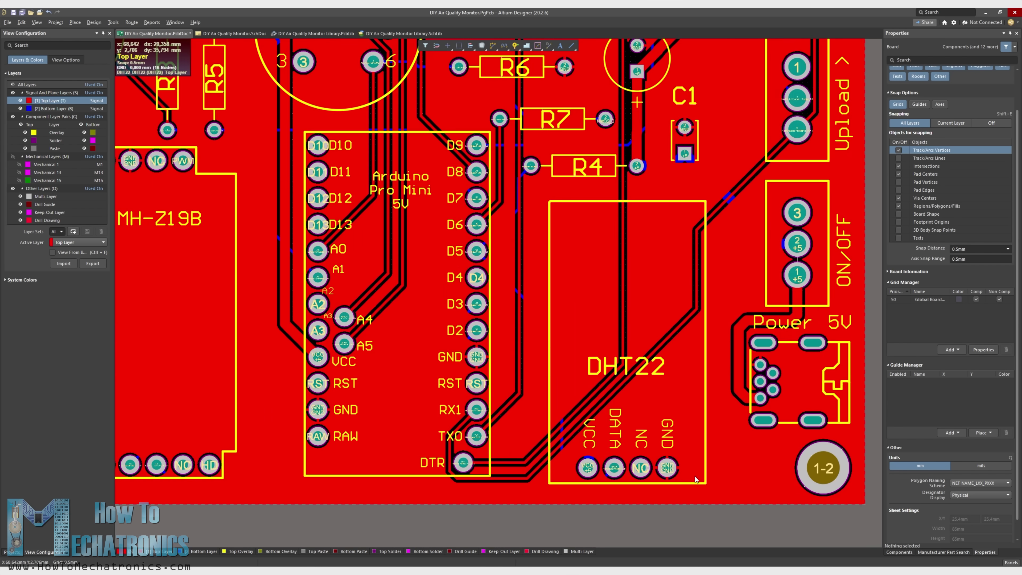
right_drag(740, 429, 637, 437)
ctrl+scroll(637, 437, up, 2)
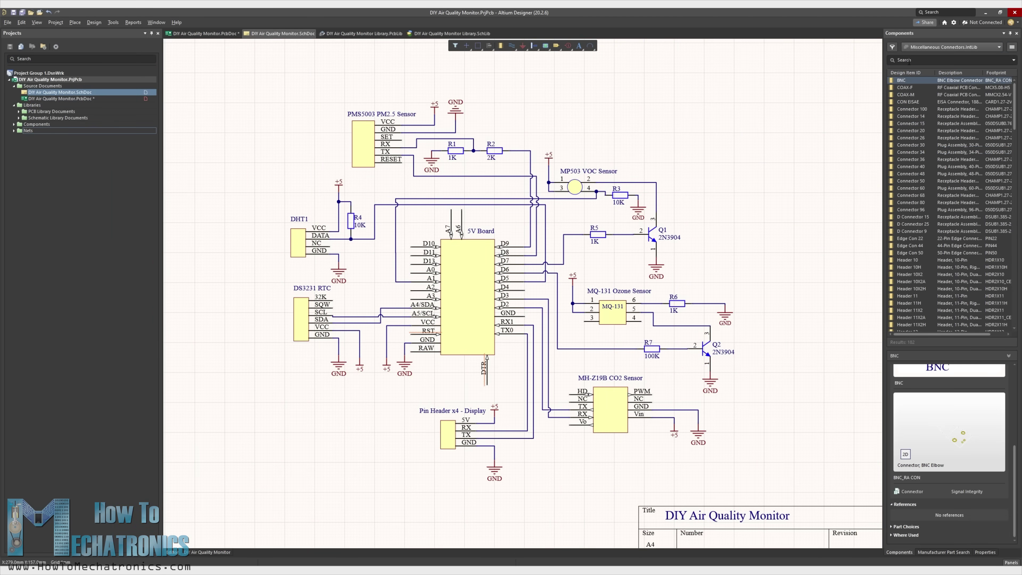
Step: Search manufacturer parts for 'mini usb', pick Molex 54819-0519 and open its product page
click(909, 60)
text(mini usb)
key(Return)
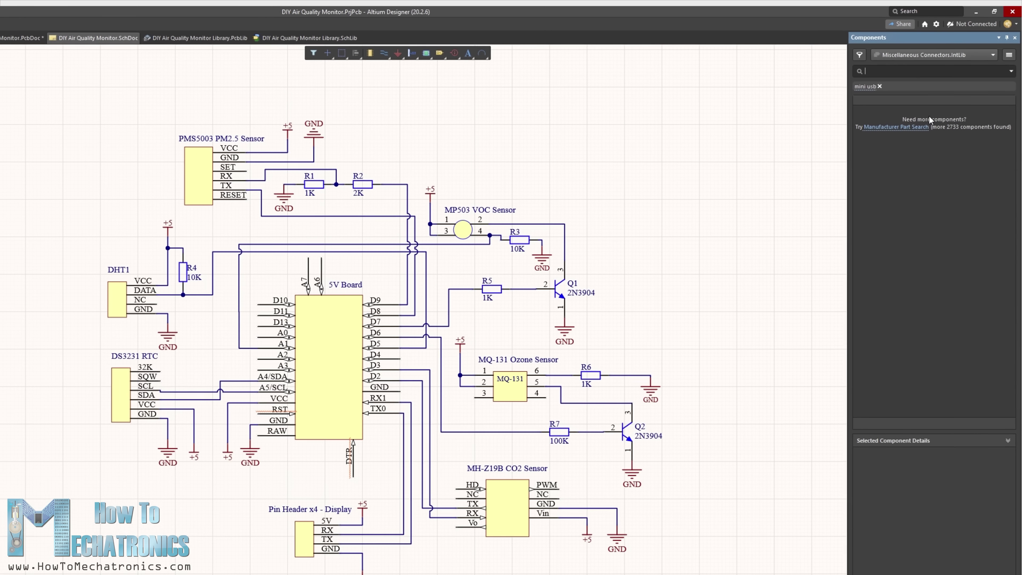
click(895, 127)
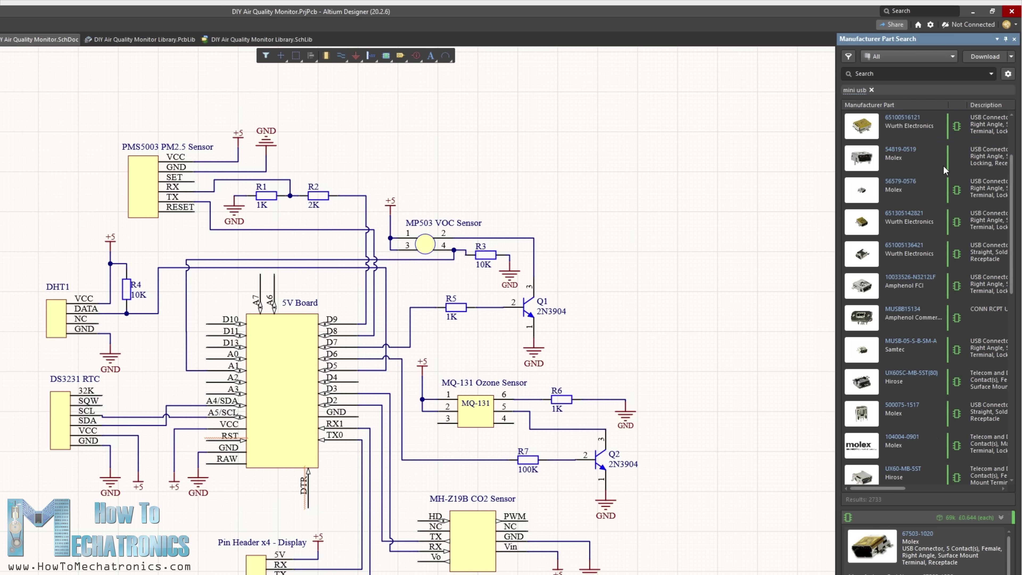
scroll(943, 165, down, 15)
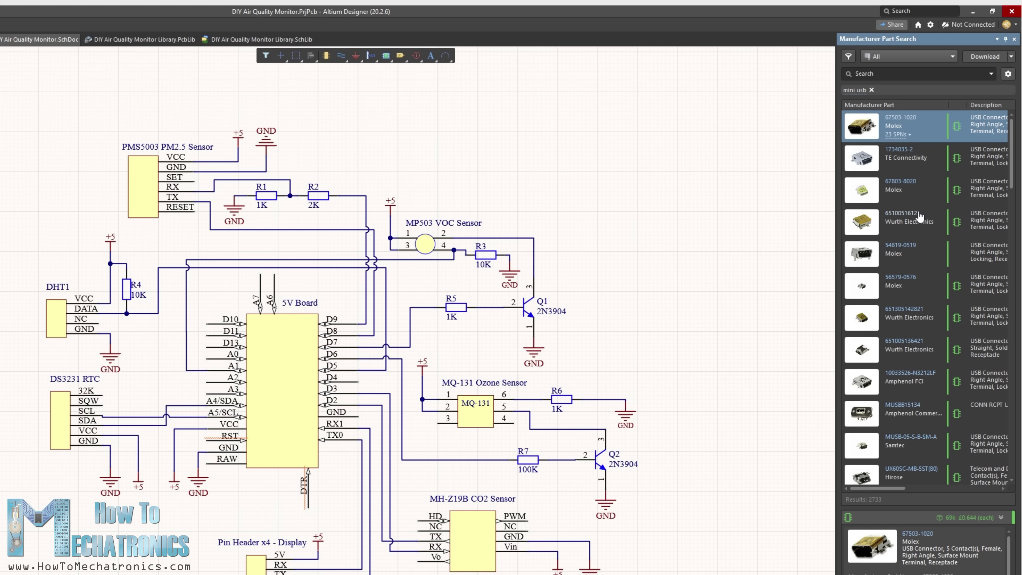
click(911, 247)
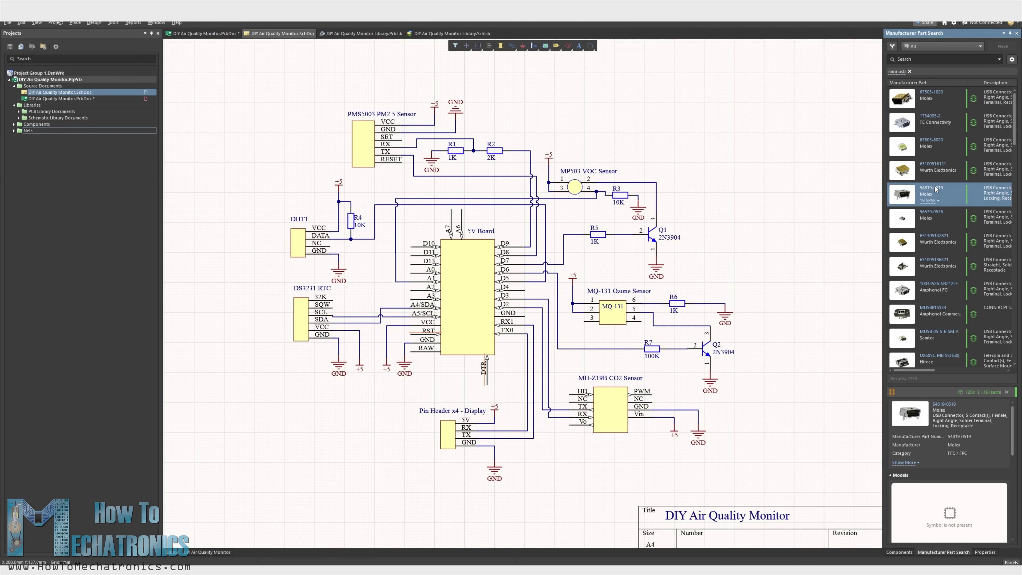
click(935, 187)
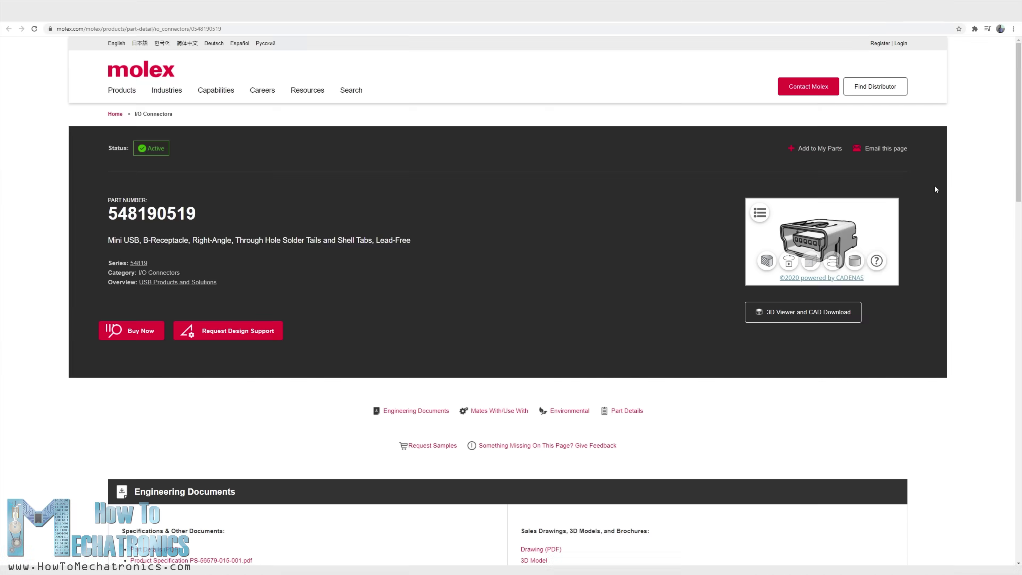
drag(845, 236, 842, 327)
scroll(572, 446, down, 4)
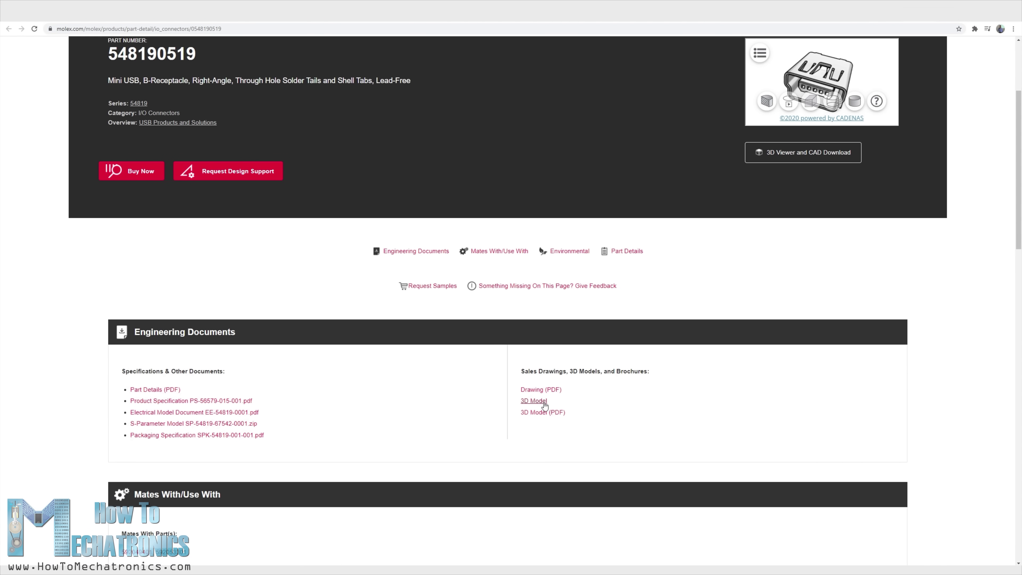
click(552, 390)
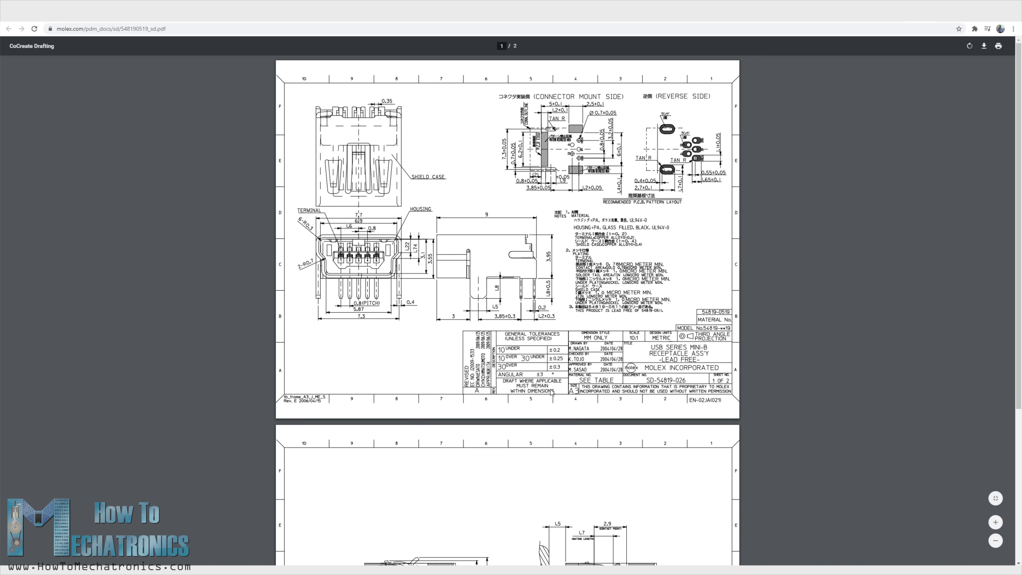
ctrl+scroll(658, 95, up, 5)
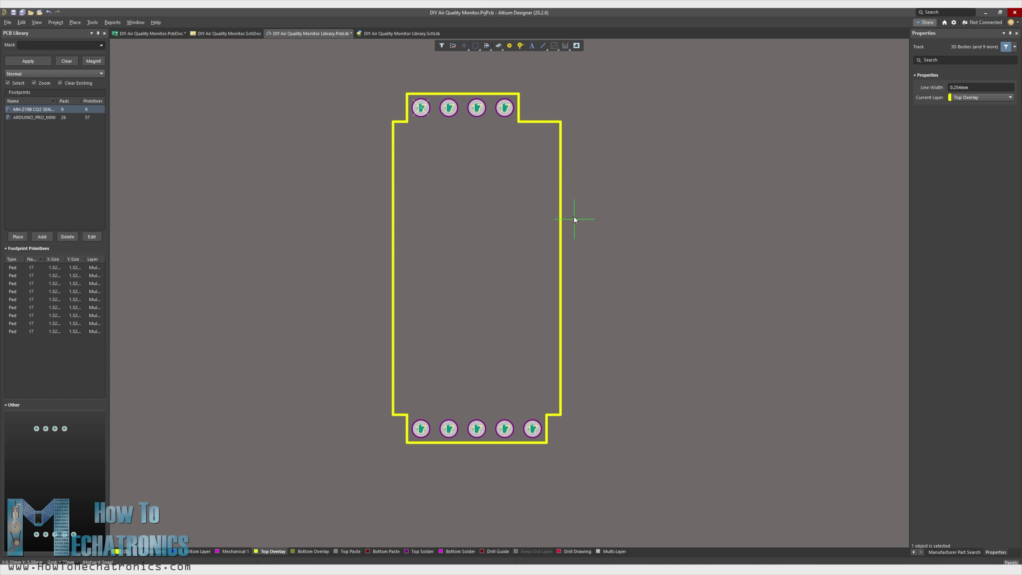
Step: Place 'MH-Z19B CO2 Sensor - with pin headers.STEP' on the footprint and check it in 3D
key(Escape)
click(422, 107)
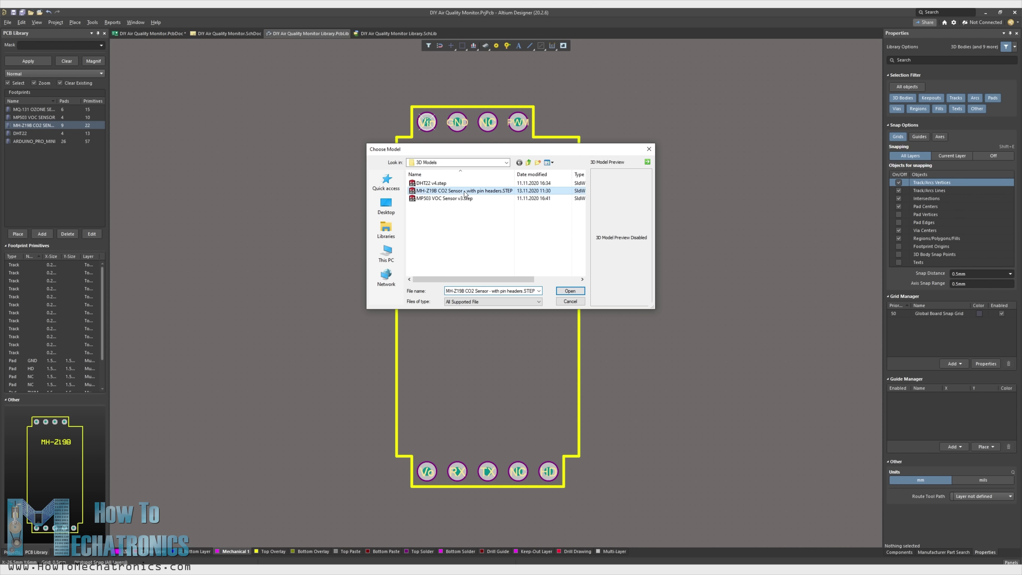
click(569, 291)
click(463, 309)
key(3)
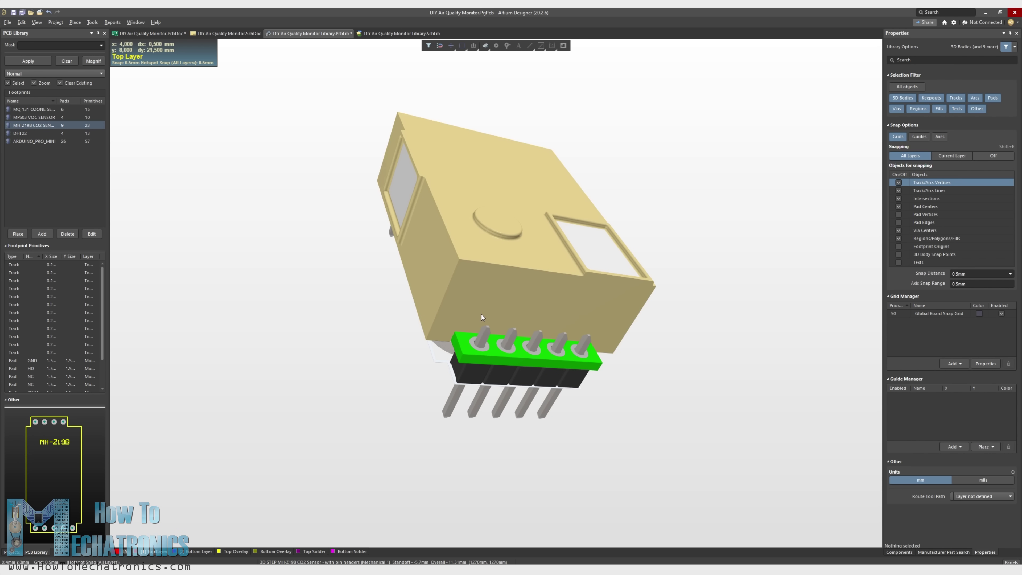
shift+right_drag(482, 313, 453, 318)
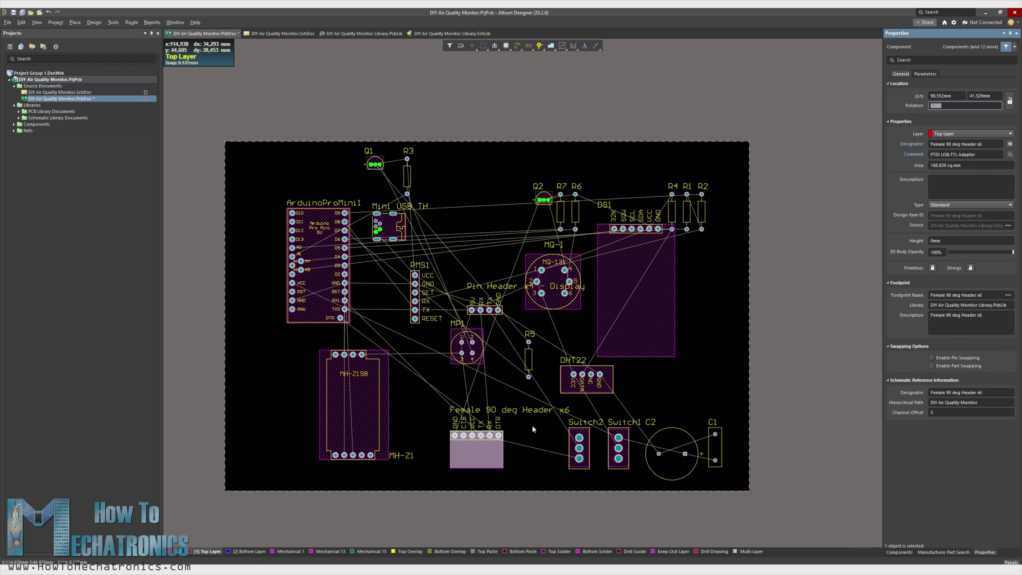
Step: Rotate the female header 270° and PMS1 90°, and rearrange PMS1, MQ-1, header and Arduino Pro Mini
text(270)
key(Return)
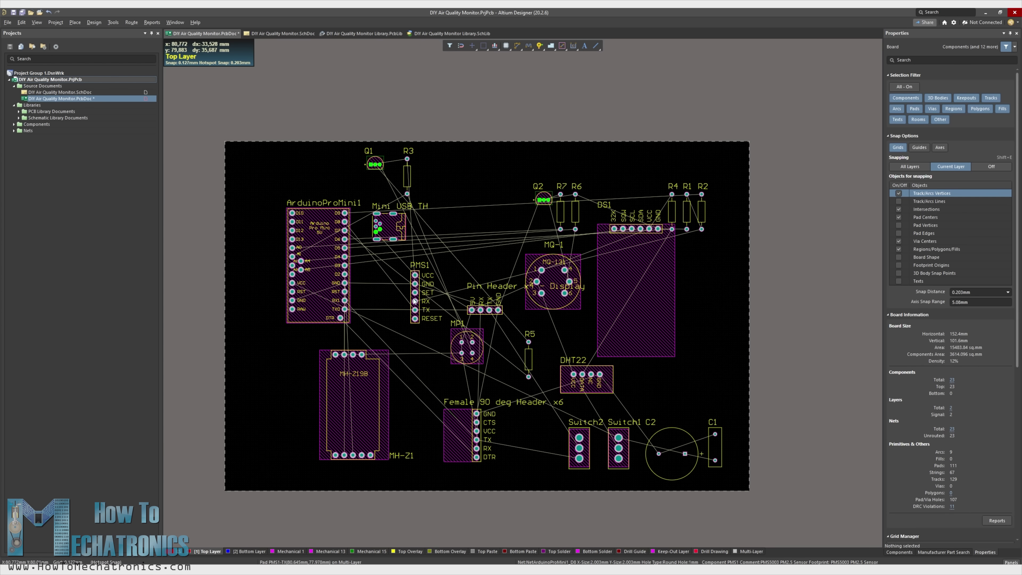
click(424, 299)
text(90)
key(Return)
drag(424, 299, 463, 277)
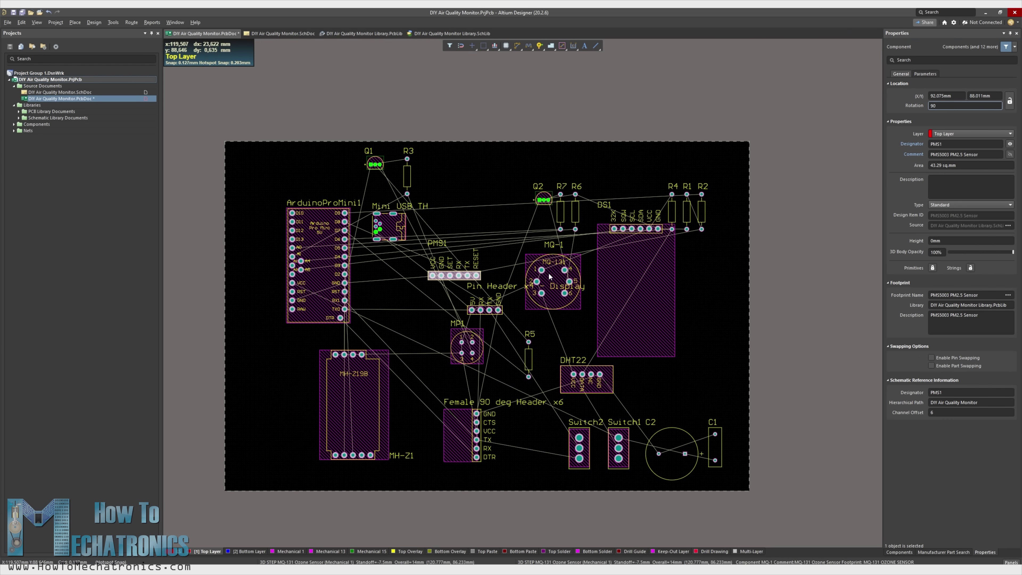
drag(553, 282, 398, 290)
drag(463, 435, 526, 432)
click(636, 283)
drag(295, 284, 418, 421)
click(407, 371)
Step: Select a component group and autoroute all connections on the board
drag(471, 330, 558, 315)
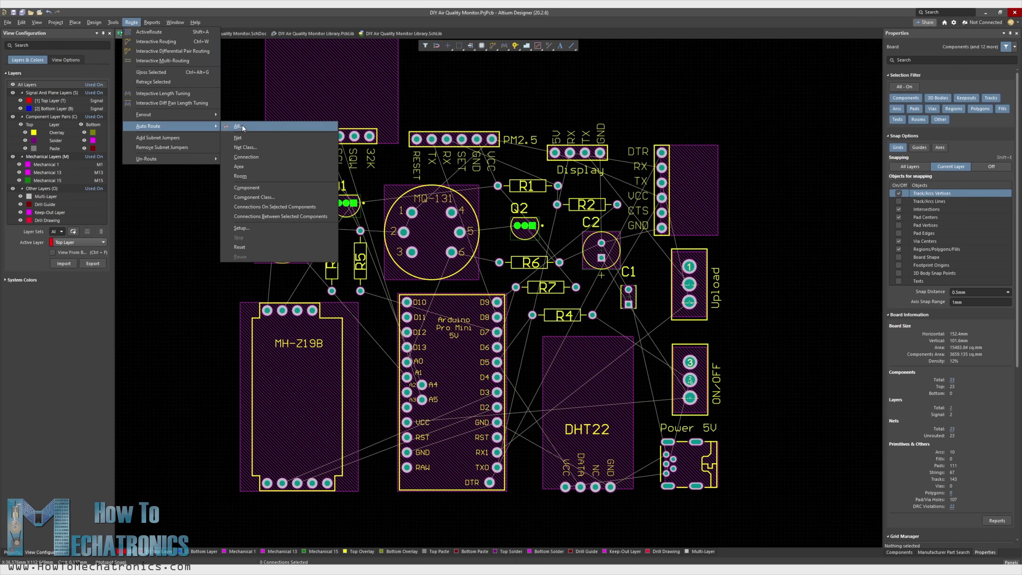
click(242, 126)
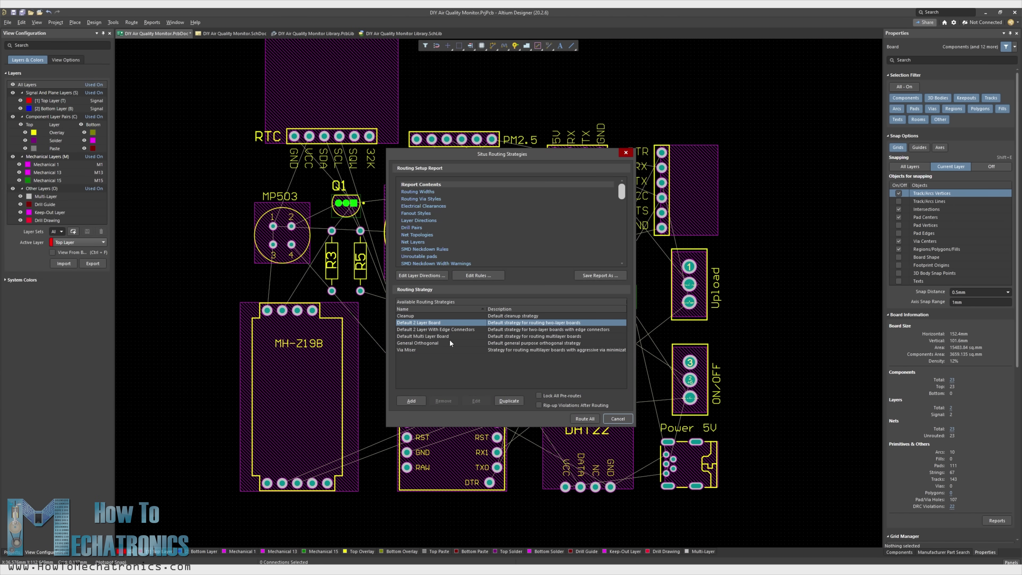
click(584, 419)
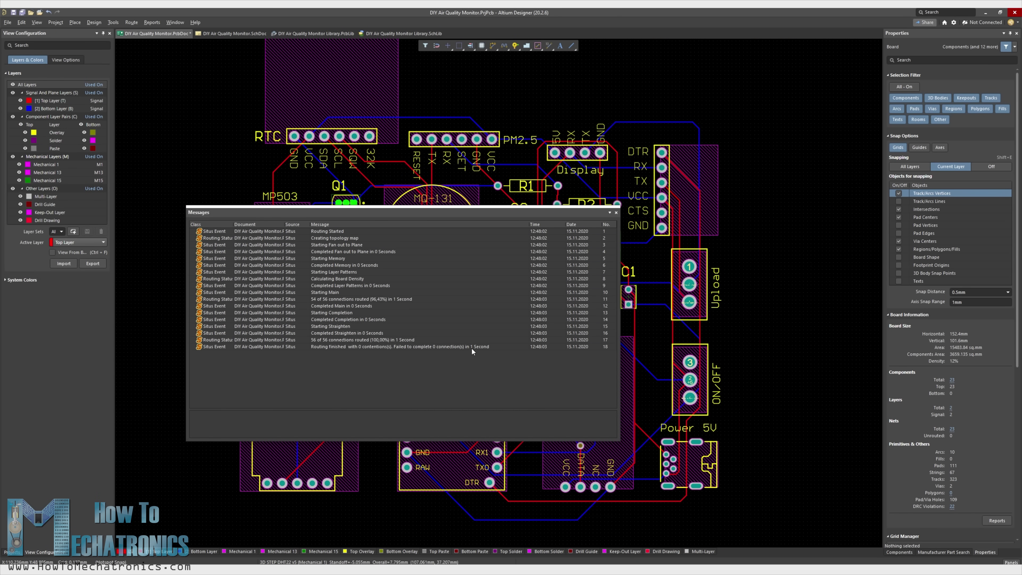
click(616, 213)
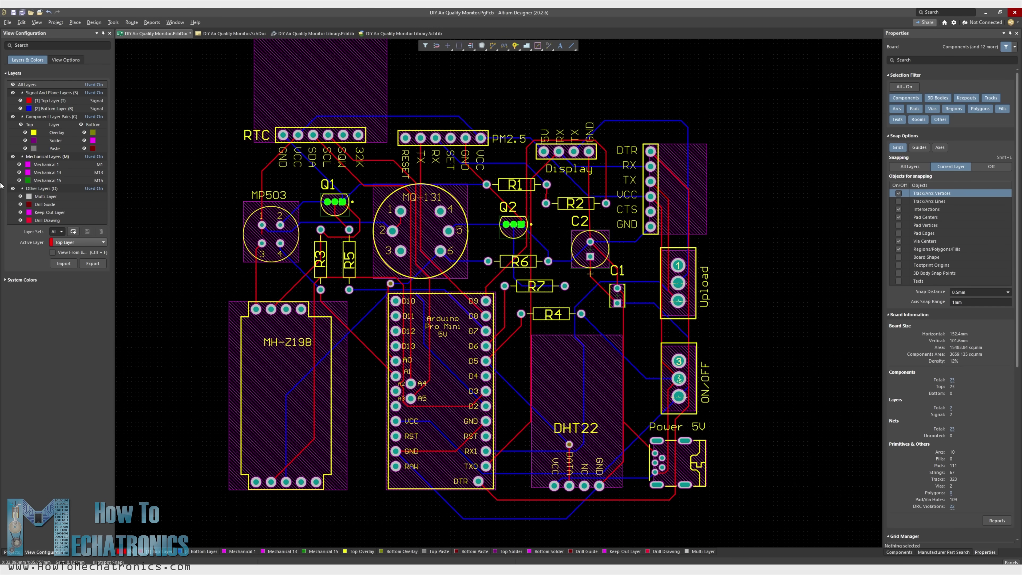
Step: Hide the mechanical and overlay layers, then show both again
click(13, 156)
click(13, 116)
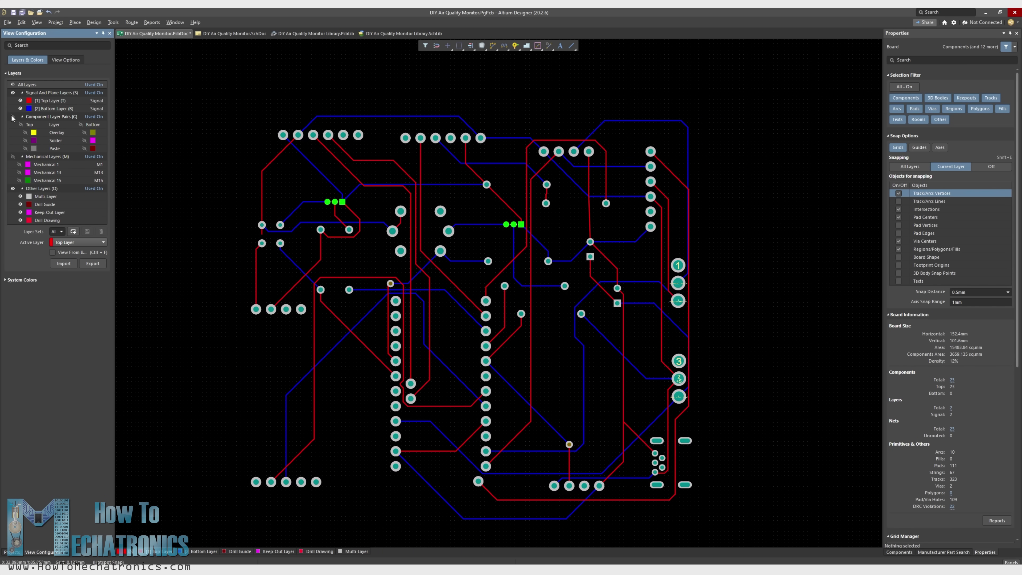
click(13, 116)
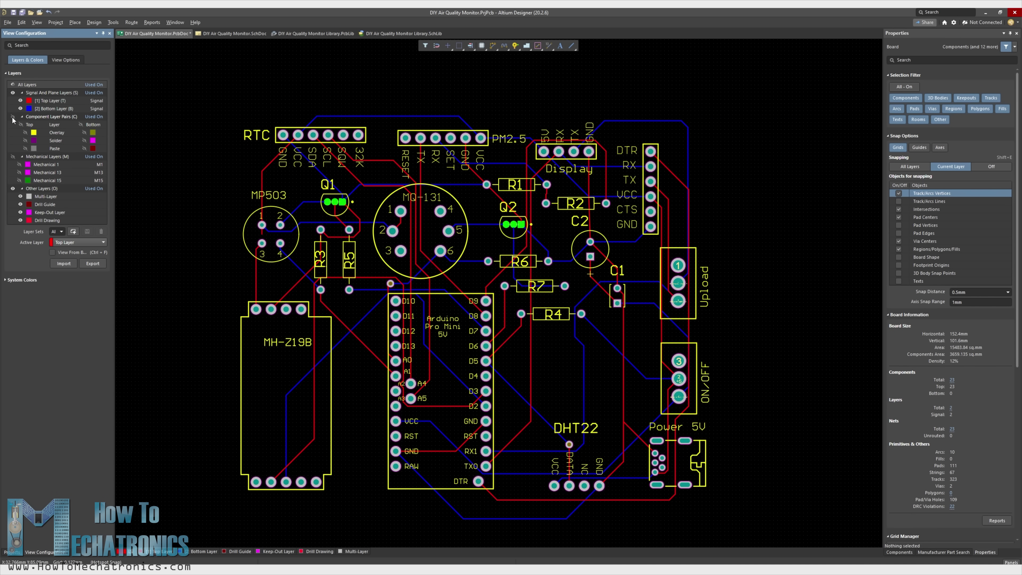
click(12, 156)
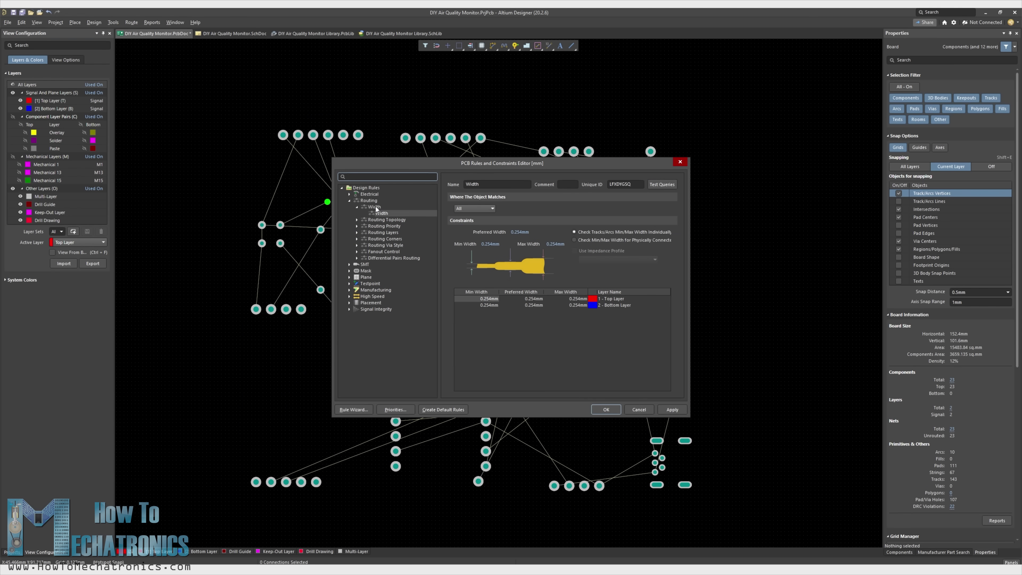
Step: Add a Routing Width rule making +5 net tracks 0.4mm wide
click(369, 200)
click(375, 207)
click(382, 213)
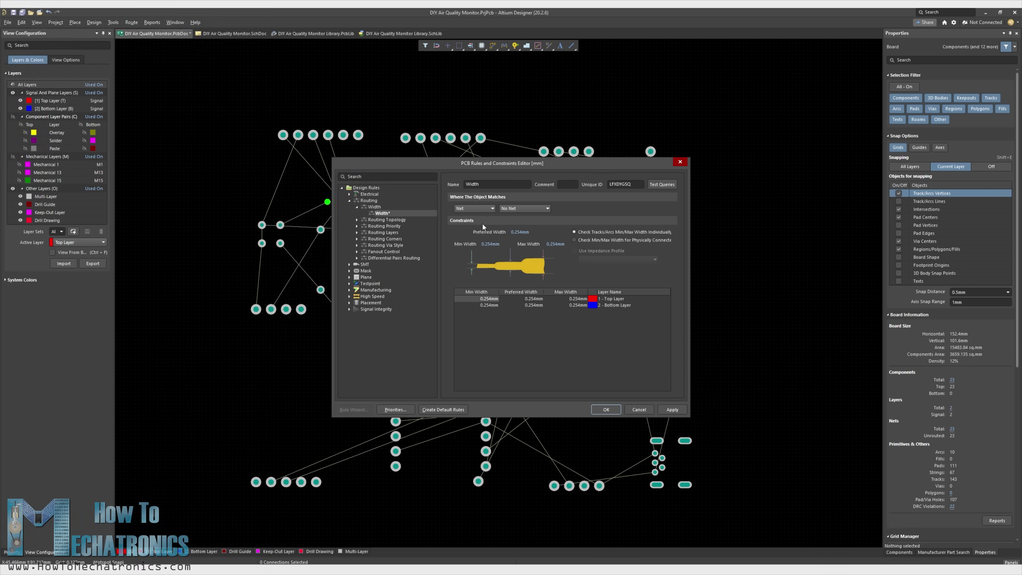
click(514, 223)
text(0.4)
click(484, 244)
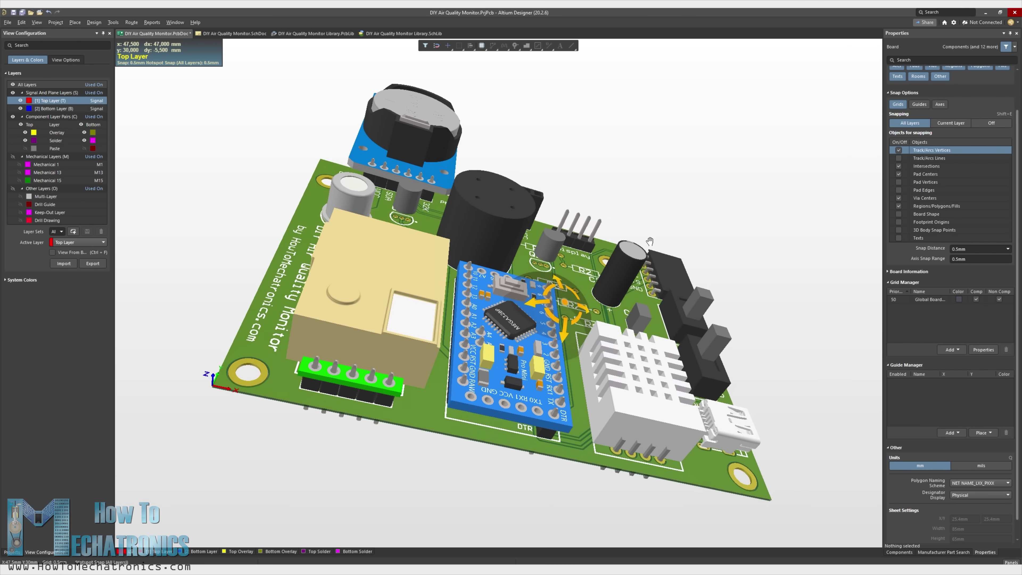
Step: Orbit the 3D board, flip to its underside and back with Ctrl+F, then return to 2D
shift+right_drag(646, 352, 572, 261)
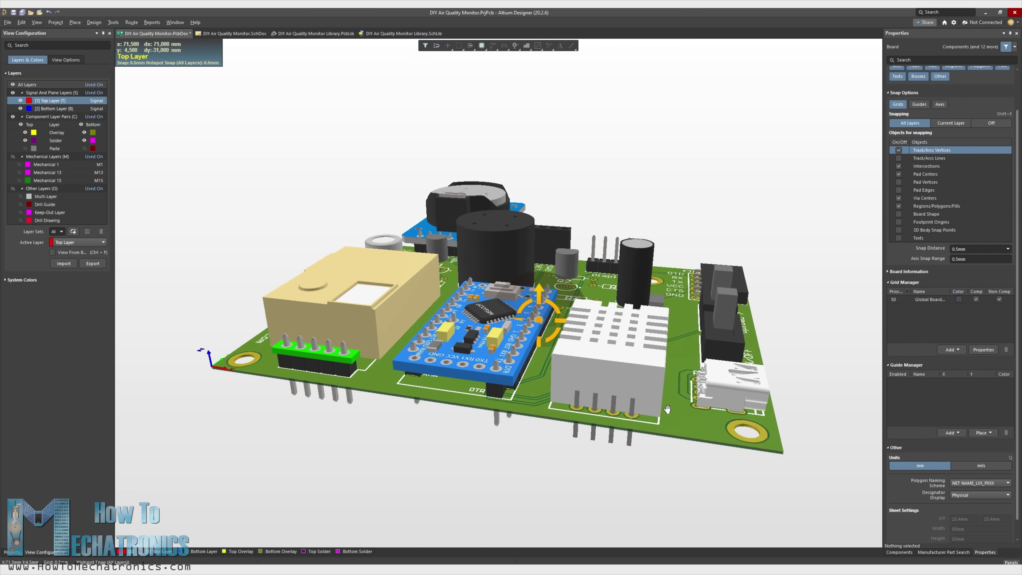
key(ctrl+f)
mouse_move(532, 221)
shift+right_down()
mouse_move(522, 159)
mouse_move(521, 288)
mouse_move(520, 265)
mouse_move(536, 268)
mouse_move(537, 296)
mouse_move(663, 293)
mouse_move(583, 298)
mouse_move(484, 278)
mouse_move(448, 331)
mouse_move(346, 375)
mouse_move(335, 396)
mouse_move(397, 378)
mouse_move(539, 382)
mouse_move(538, 271)
shift+right_up()
key(ctrl+f)
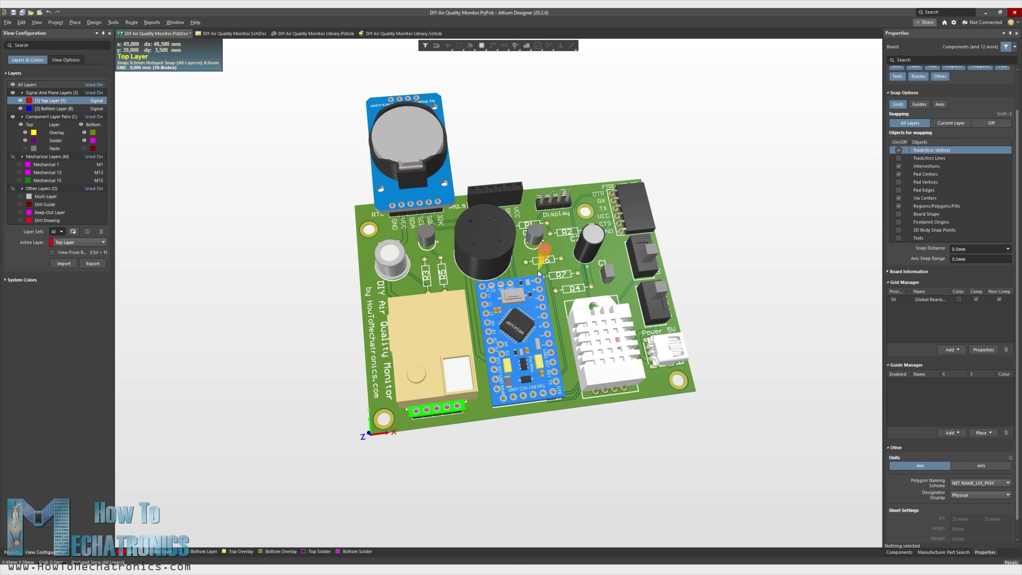
key(2)
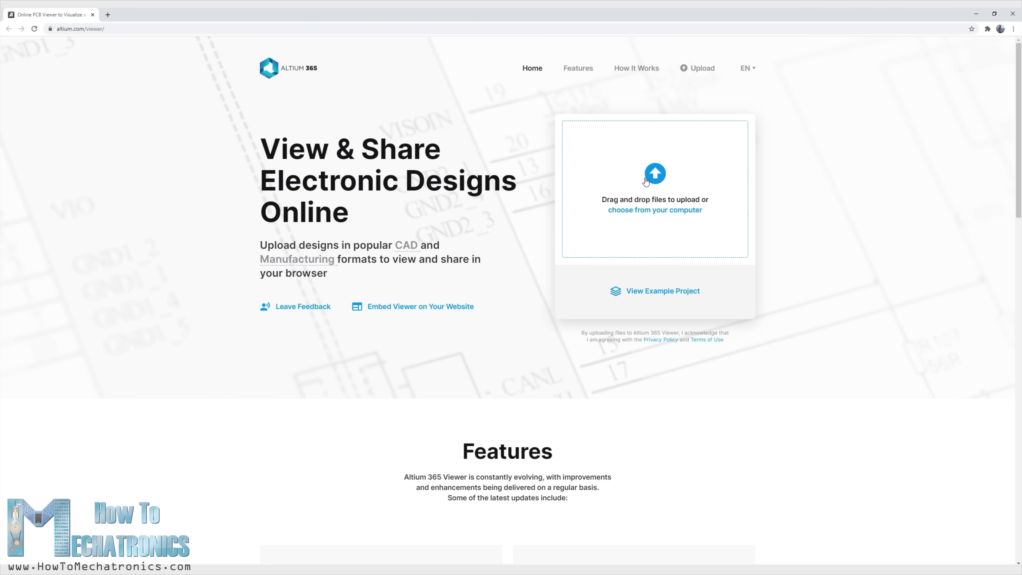
Step: Upload DIY Air Quality Monitor.PcbDoc and toggle the Top Layer copper off and on
click(646, 181)
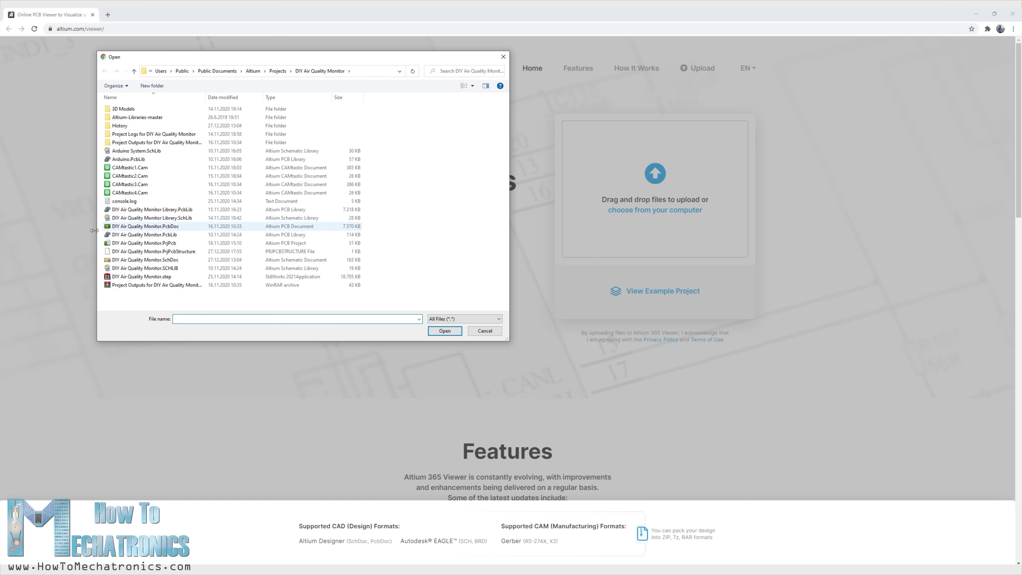
double_click(121, 226)
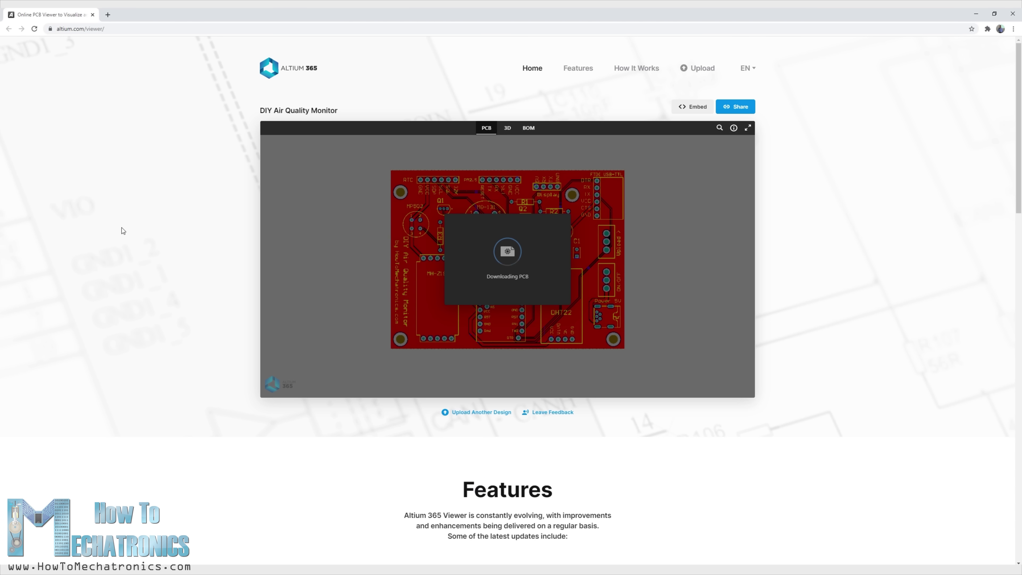
click(279, 129)
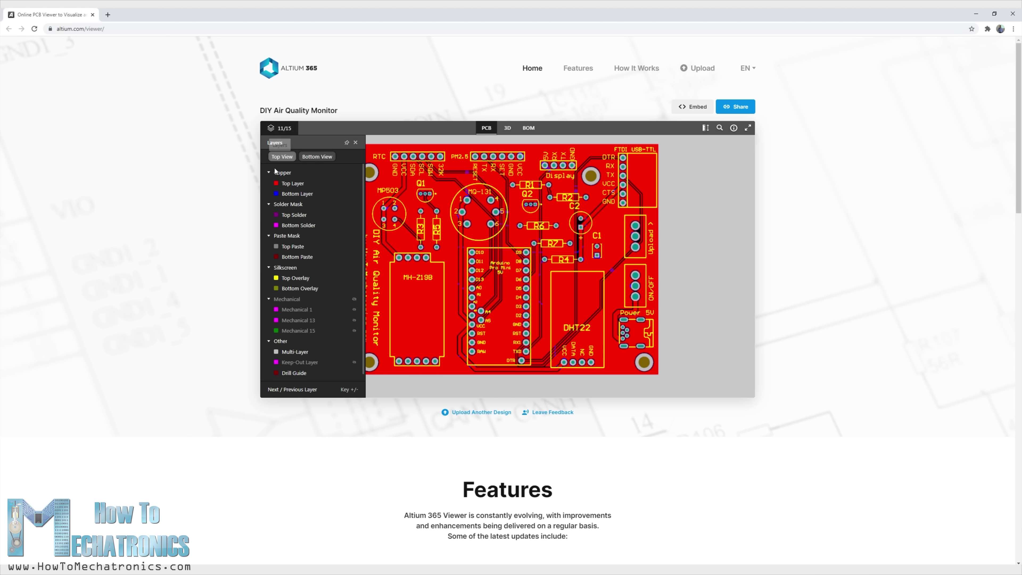
click(276, 186)
click(276, 186)
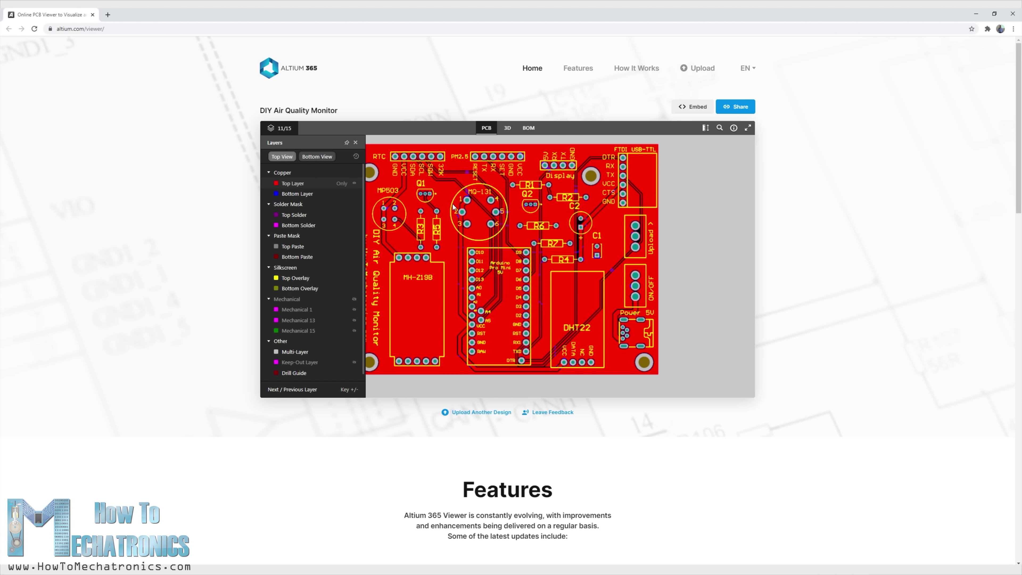
Step: Inspect details of the MH-Z19B, Arduino Pro Mini, C2 and the TX0 track
click(422, 297)
click(493, 293)
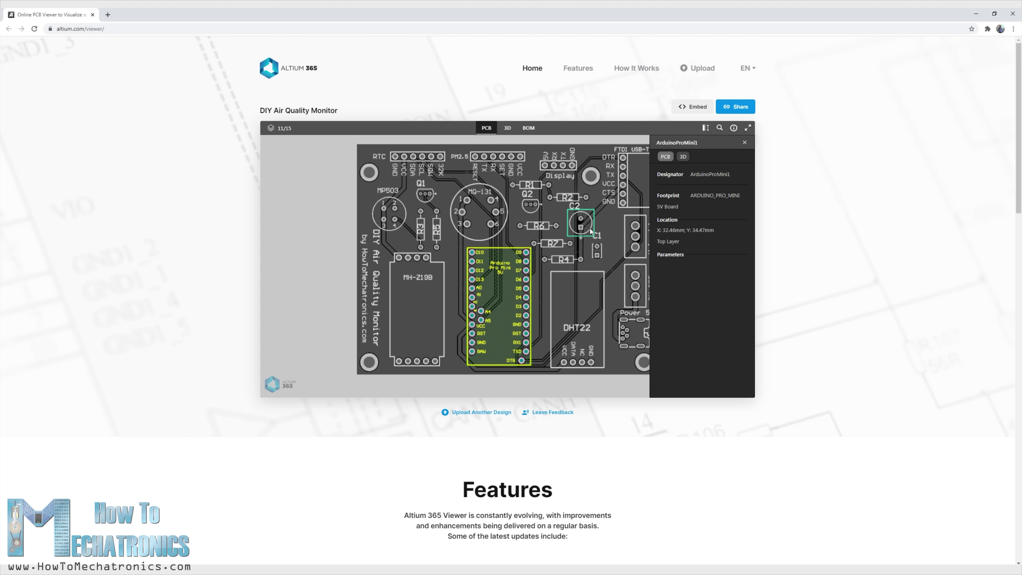
click(590, 228)
scroll(681, 275, down, 1)
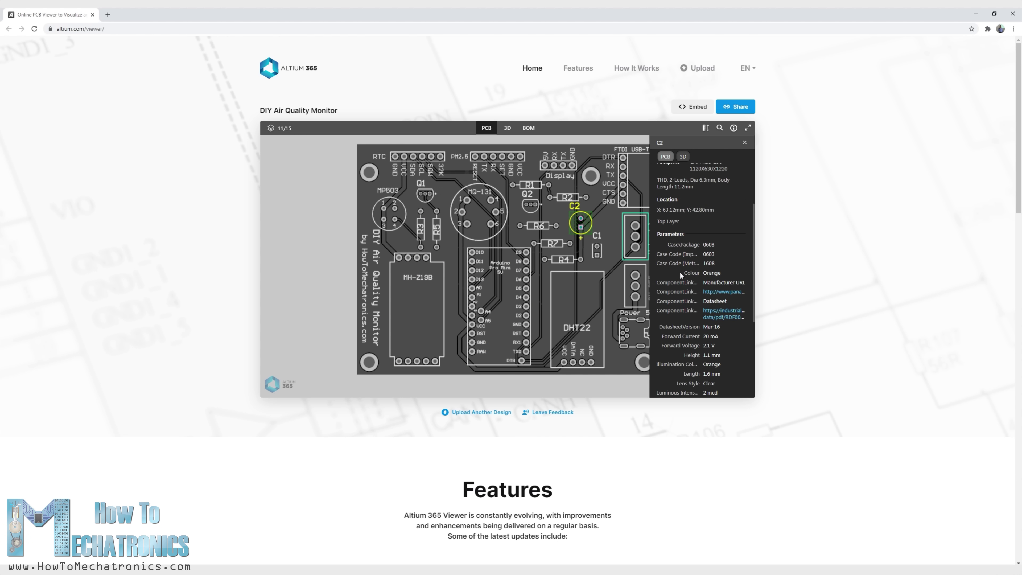
click(541, 212)
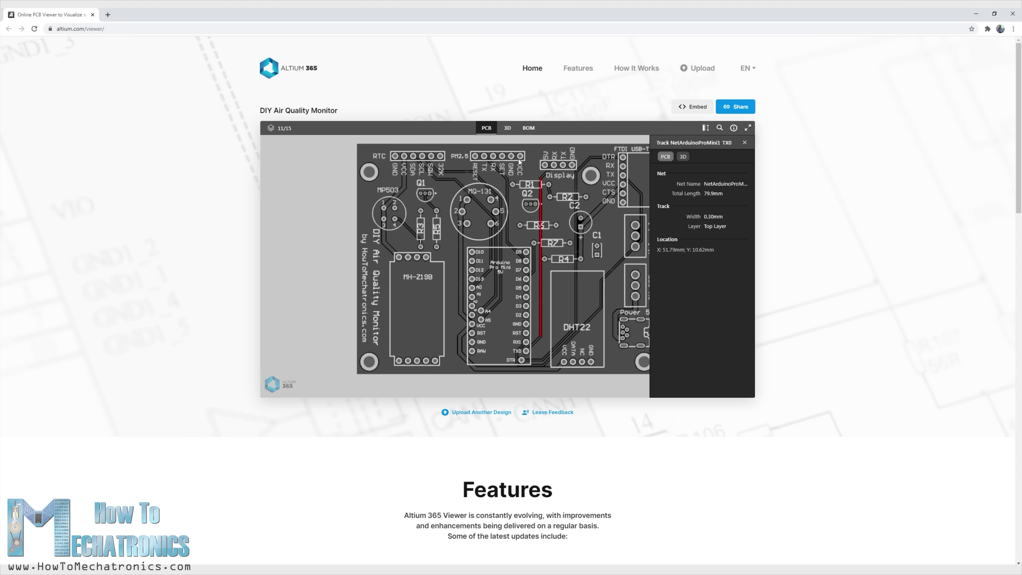
Step: Orbit the board in 3D and select the Arduino Pro Mini, DHT22 and another part
click(507, 129)
drag(509, 298, 485, 282)
click(484, 278)
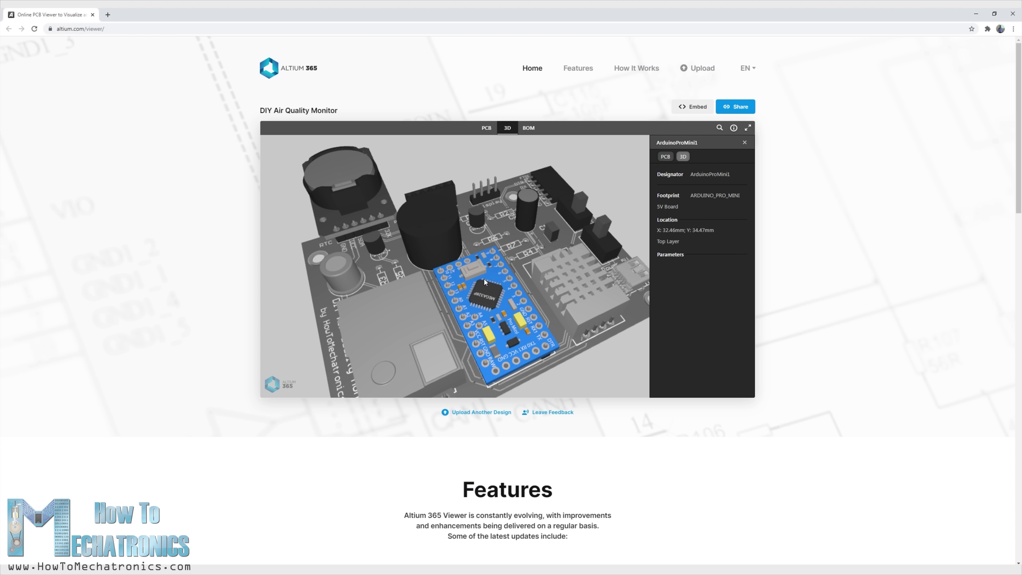
click(576, 282)
click(479, 219)
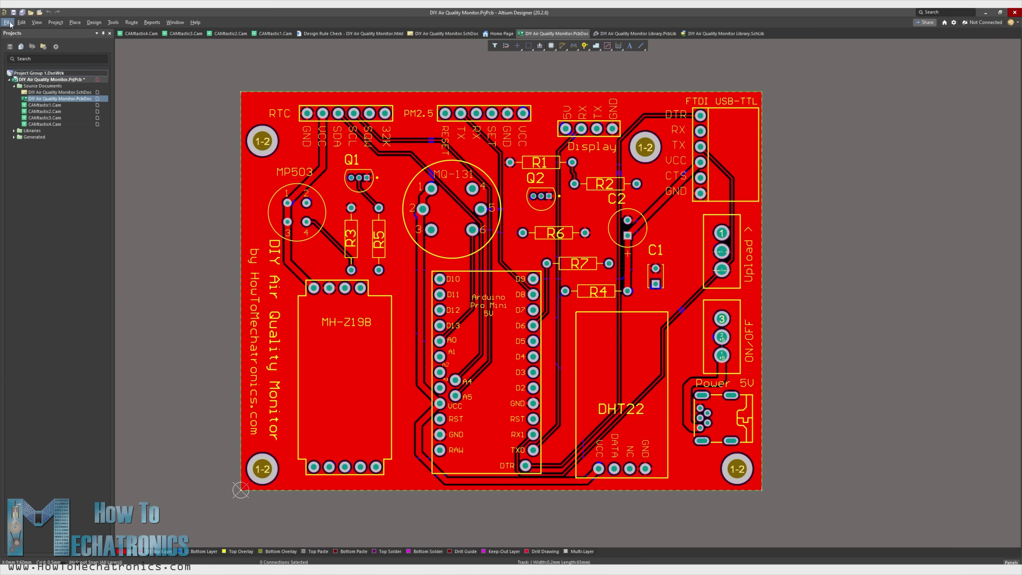
Step: Generate Gerber files and NC drill files with the default settings
click(8, 22)
mouse_move(36, 186)
click(110, 225)
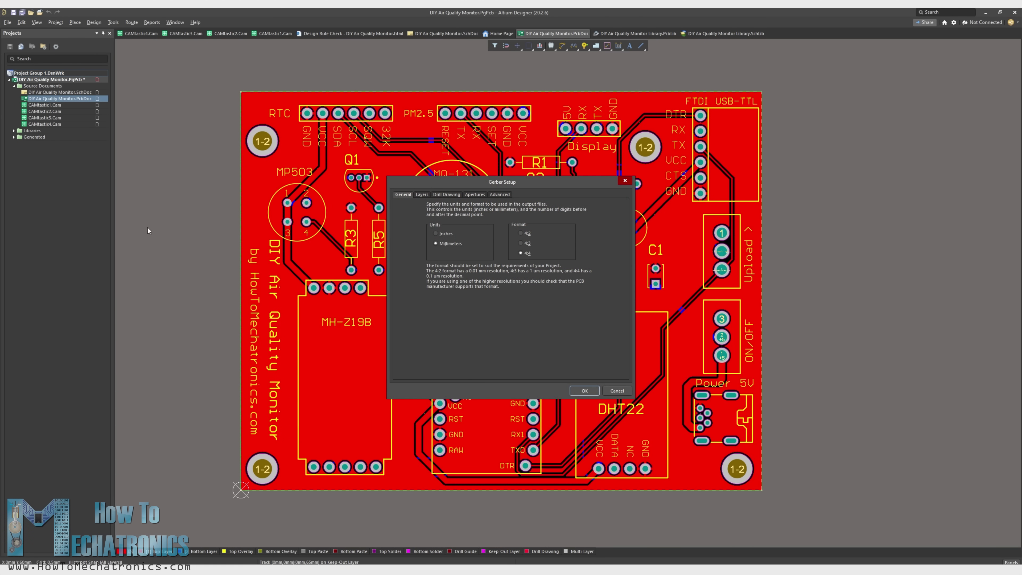
click(576, 388)
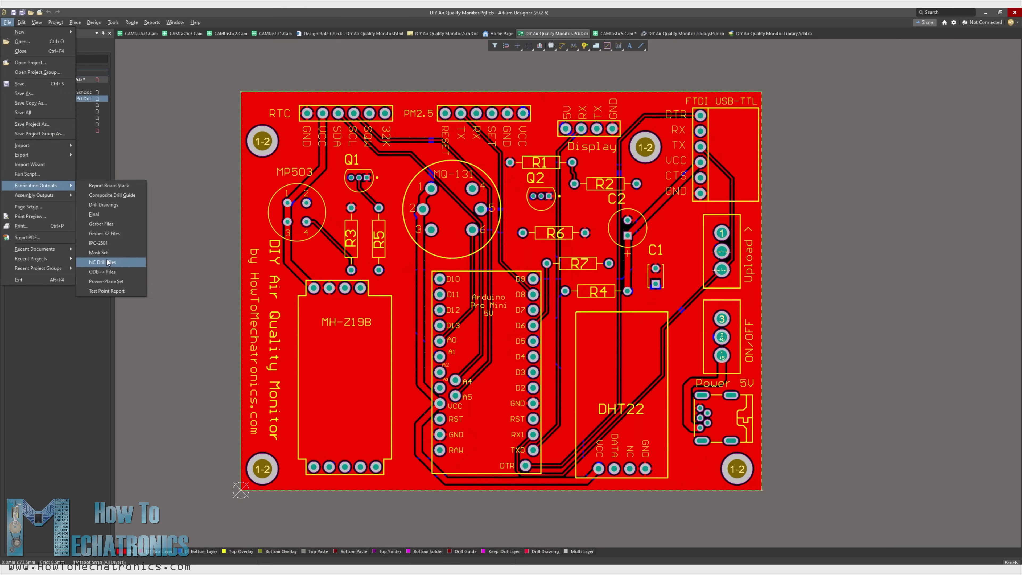
click(110, 262)
click(553, 408)
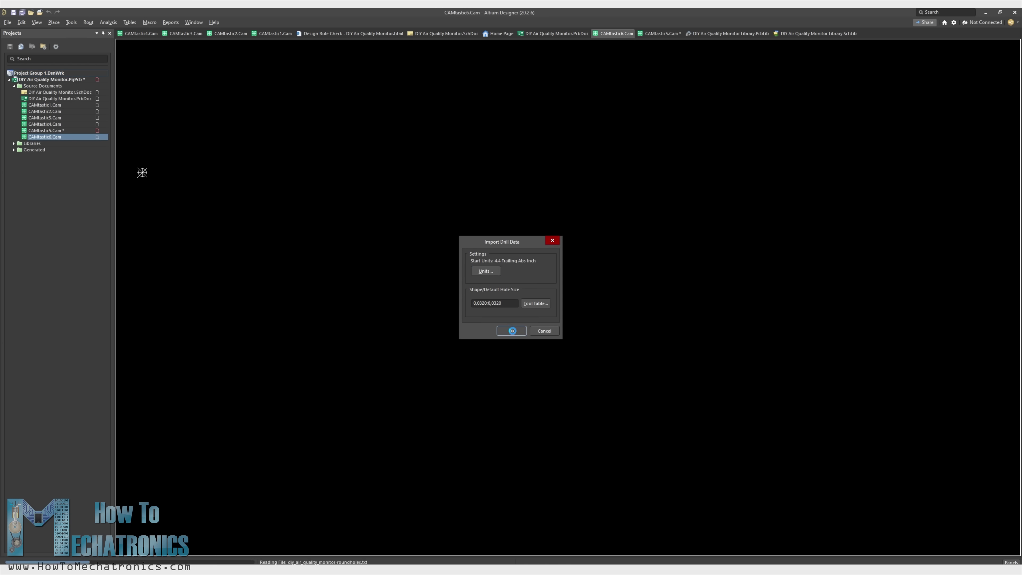
click(514, 331)
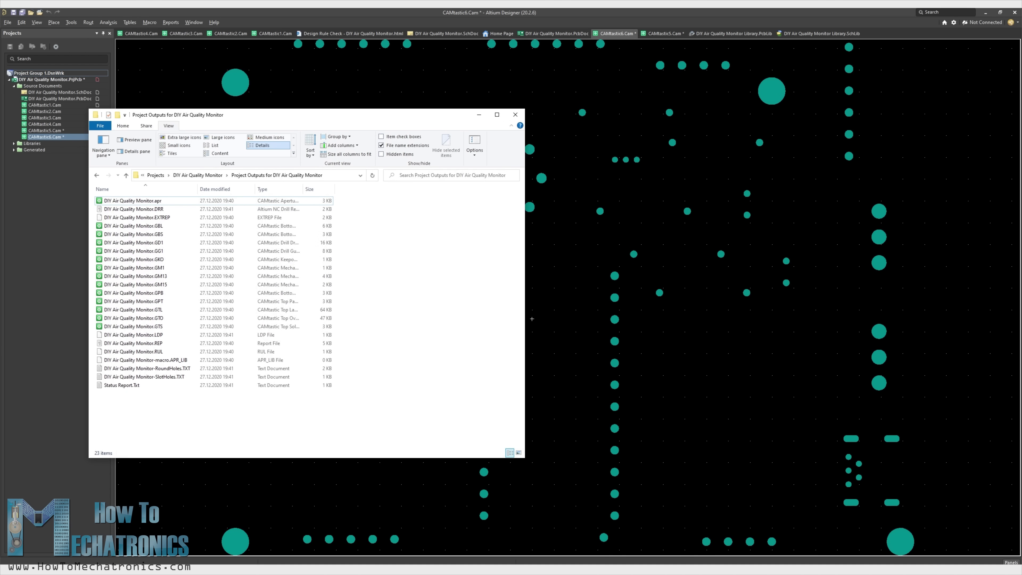
Step: Pack all generated Gerber and drill output files into a RAR archive
drag(162, 398, 117, 200)
right_click(117, 200)
click(158, 252)
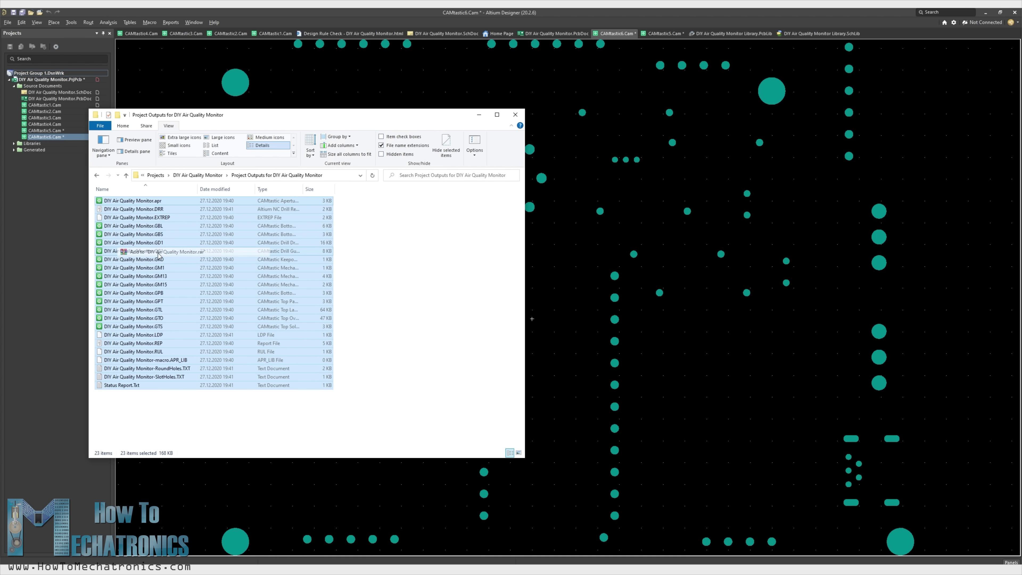
click(166, 421)
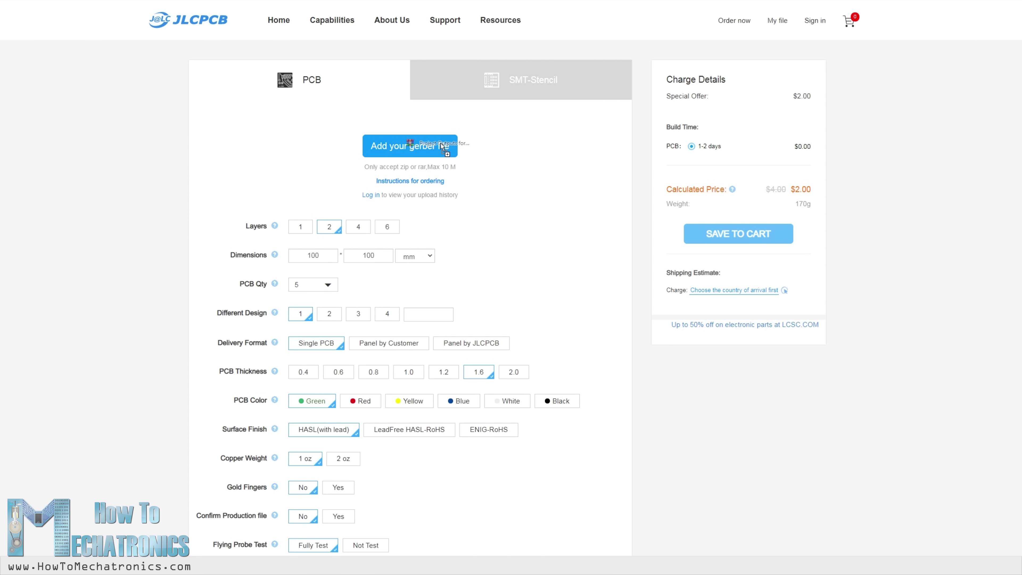
Step: Upload the Gerber archive to JLCPCB, keep quantity at 5 and choose Blue PCB colour
drag(442, 145, 442, 147)
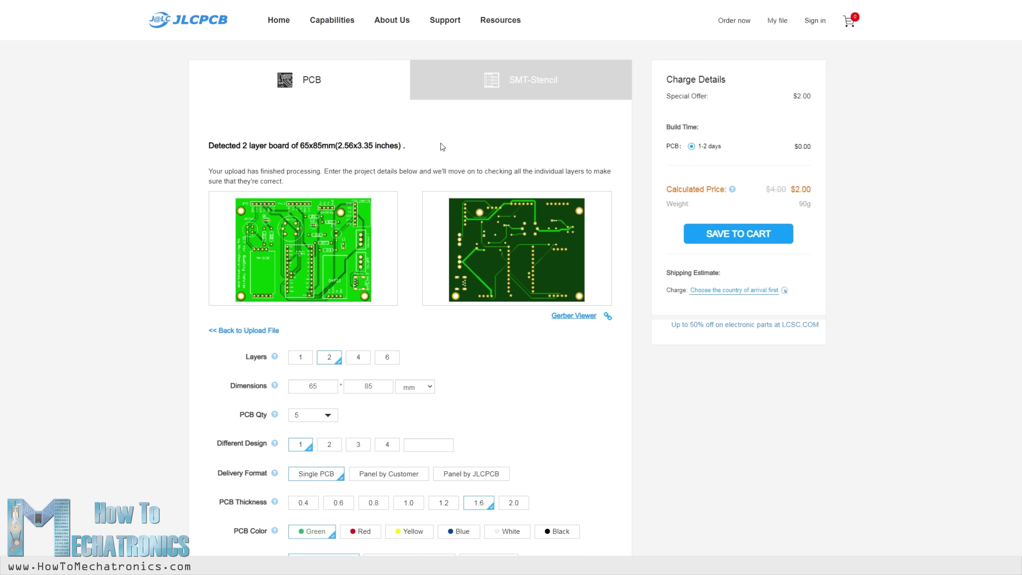
scroll(401, 191, down, 1)
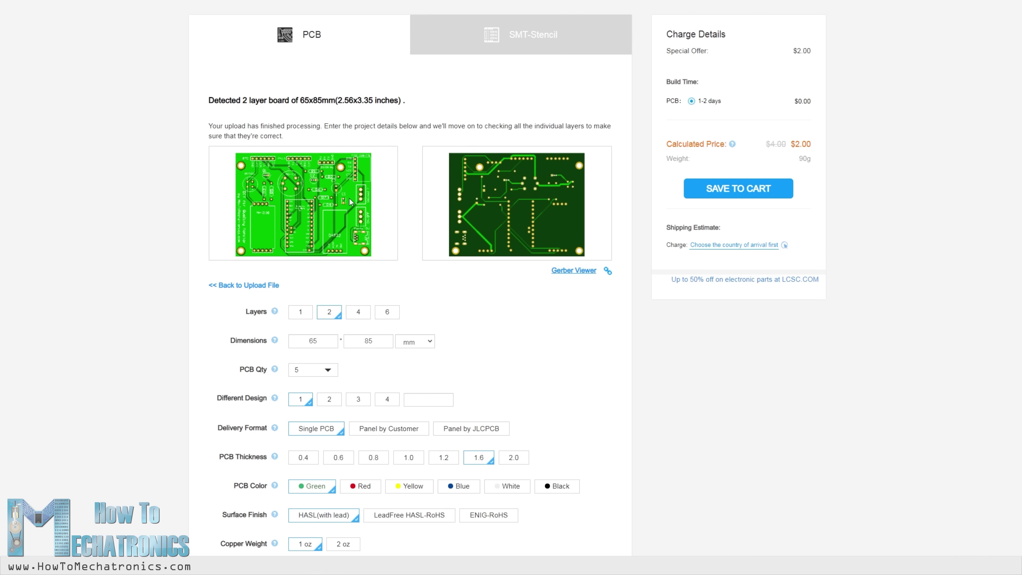
click(324, 370)
click(325, 369)
scroll(383, 411, down, 2)
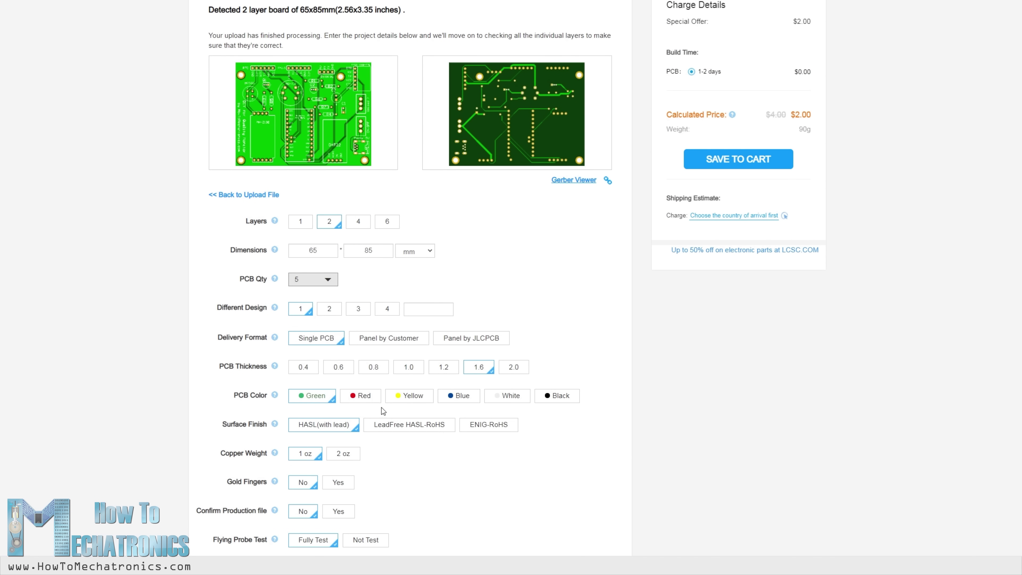
click(454, 397)
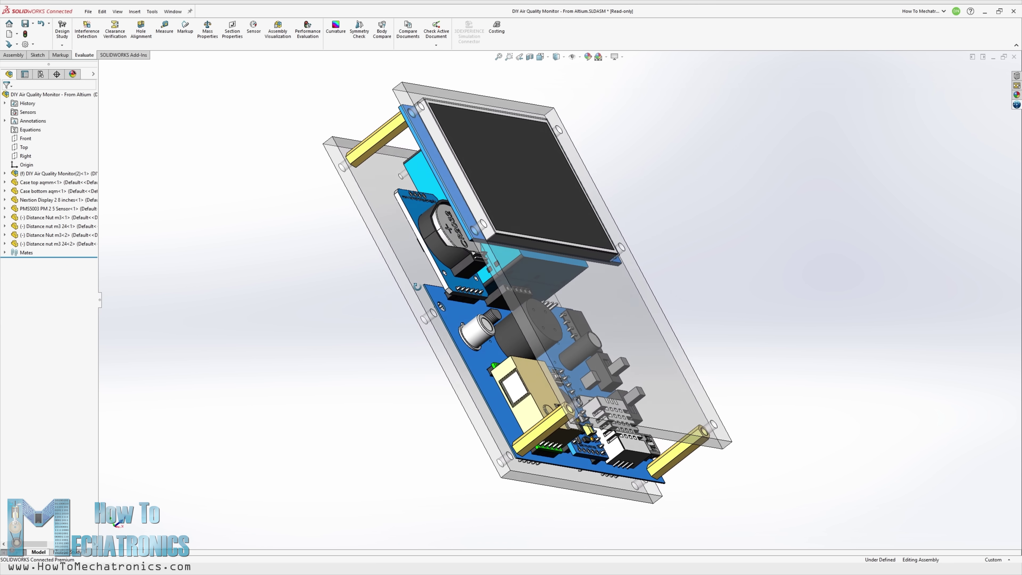
middle_drag(436, 294, 781, 200)
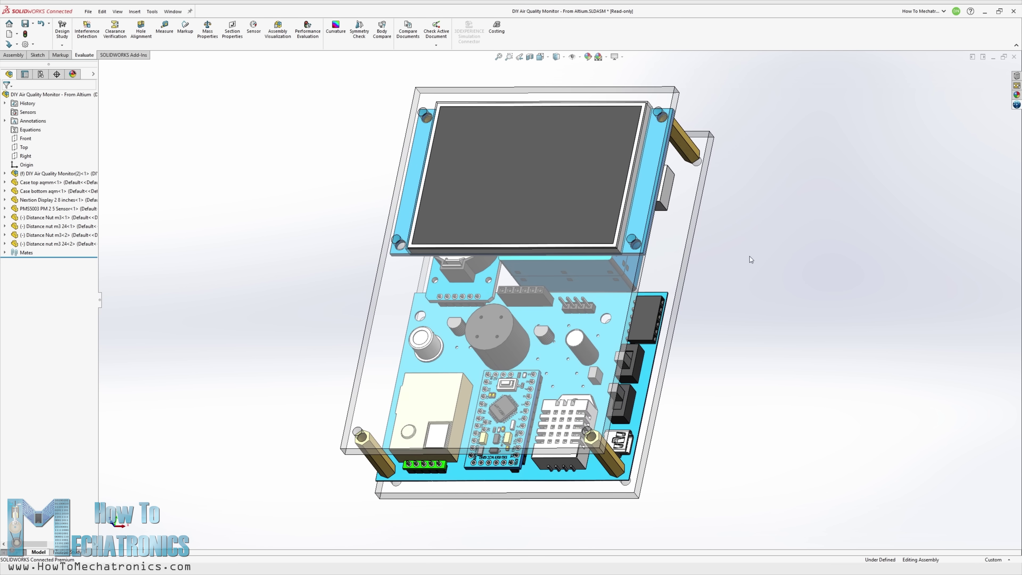
key(Down)
key(Down)
key(Down)
key(Down)
key(Down)
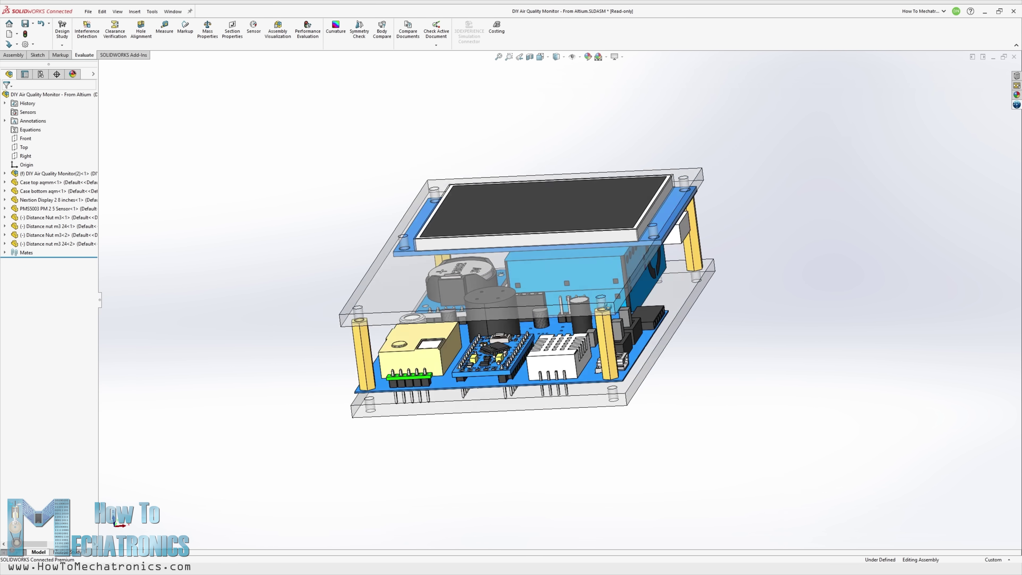
key(Down)
key(Down)
scroll(524, 293, up, 5)
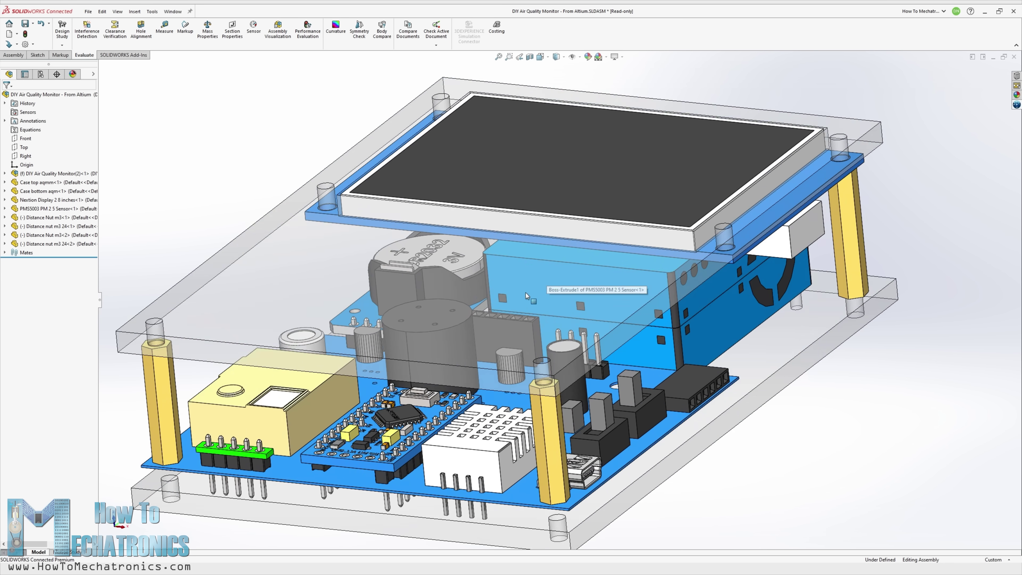
middle_drag(503, 381, 584, 415)
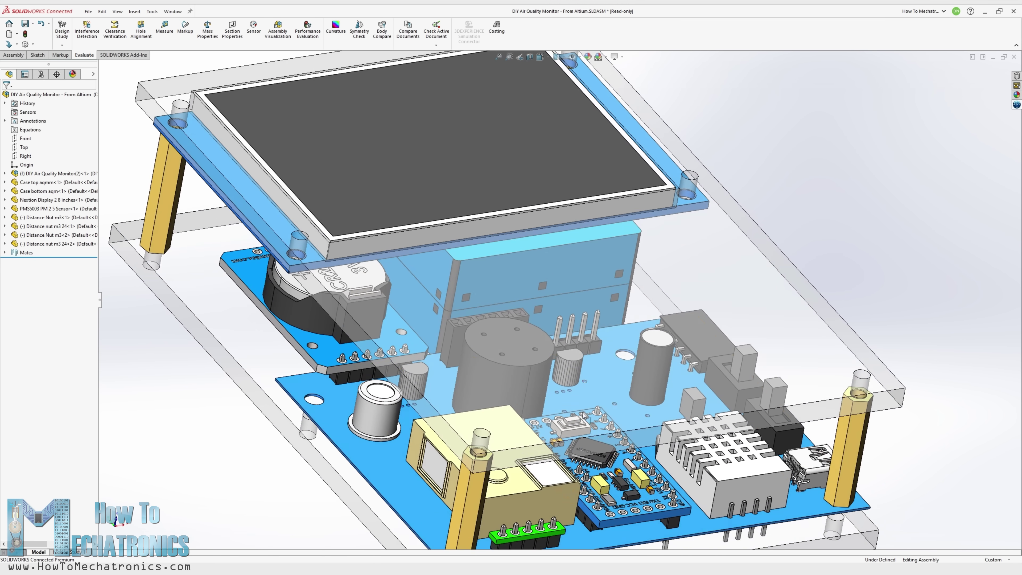
click(722, 266)
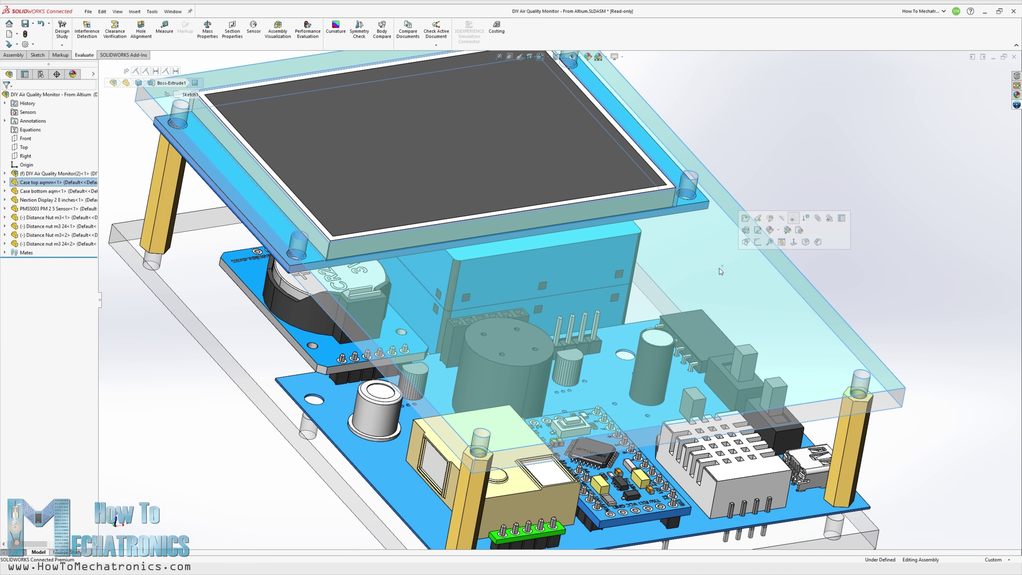
click(337, 147)
key(Escape)
key(f)
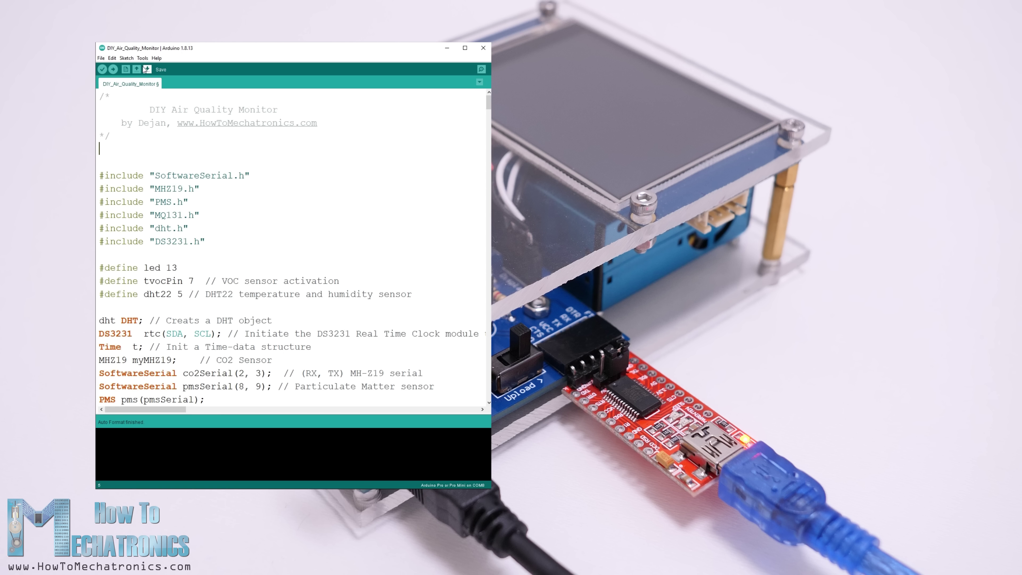
Step: Verify Pro Mini board settings with USBasp programmer, then inspect the PM2.5 hotspot code
click(142, 58)
mouse_move(221, 140)
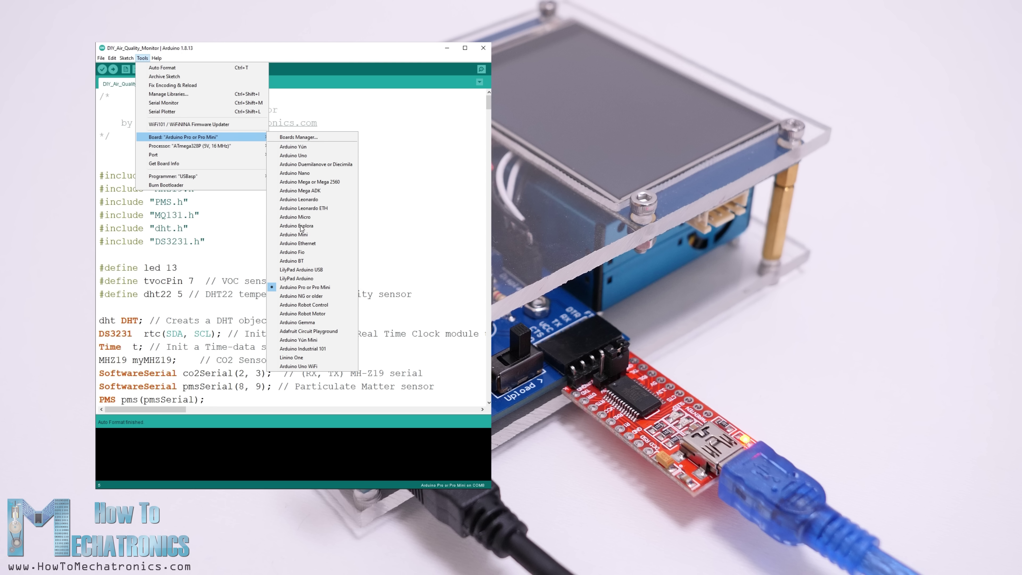
mouse_move(261, 148)
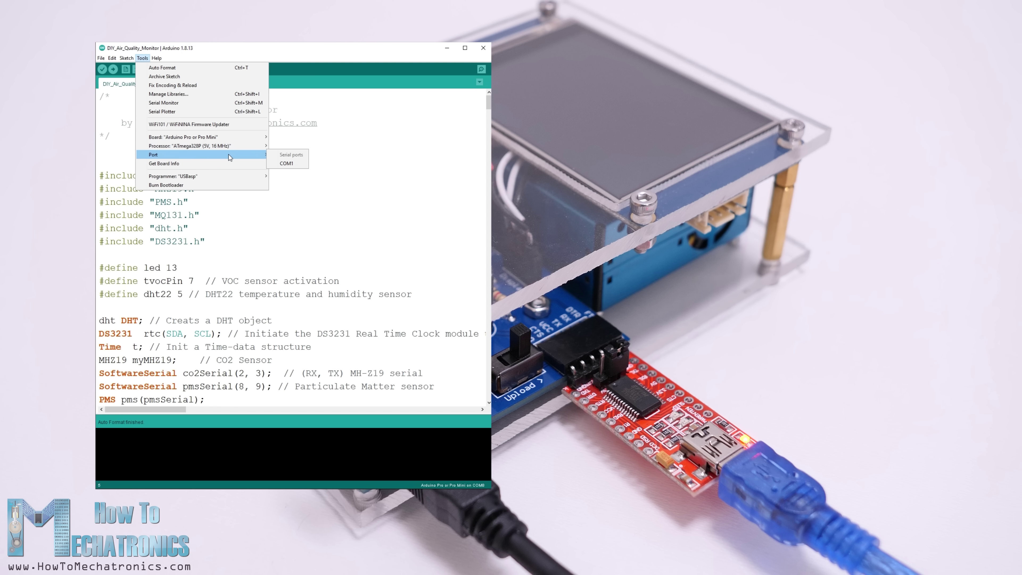
mouse_move(224, 175)
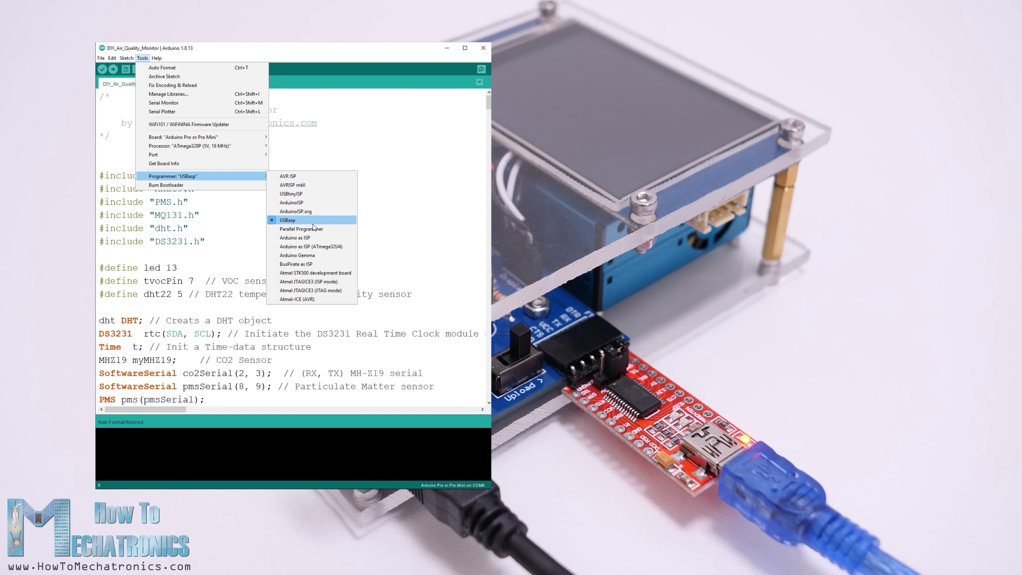
click(319, 219)
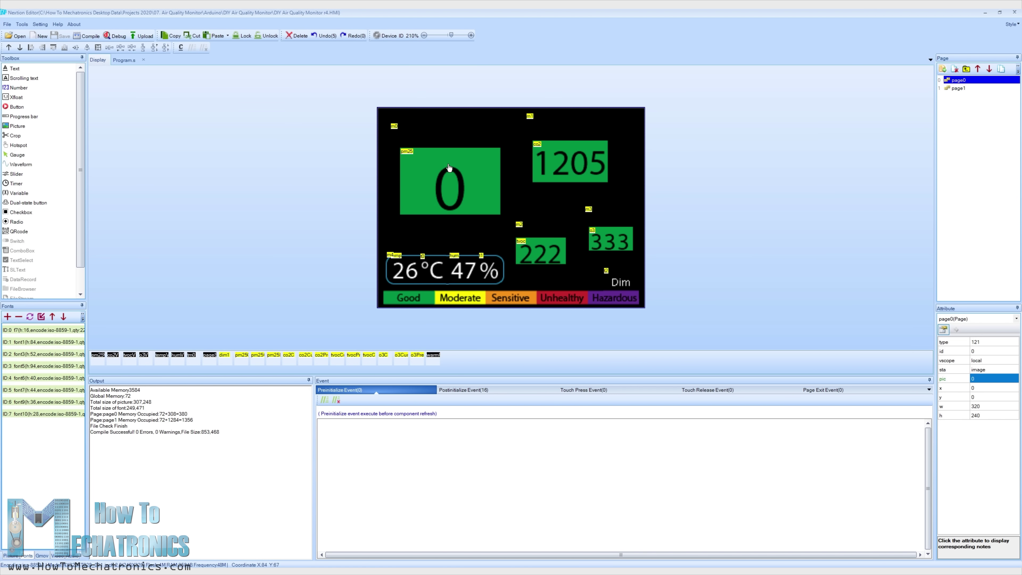
click(449, 167)
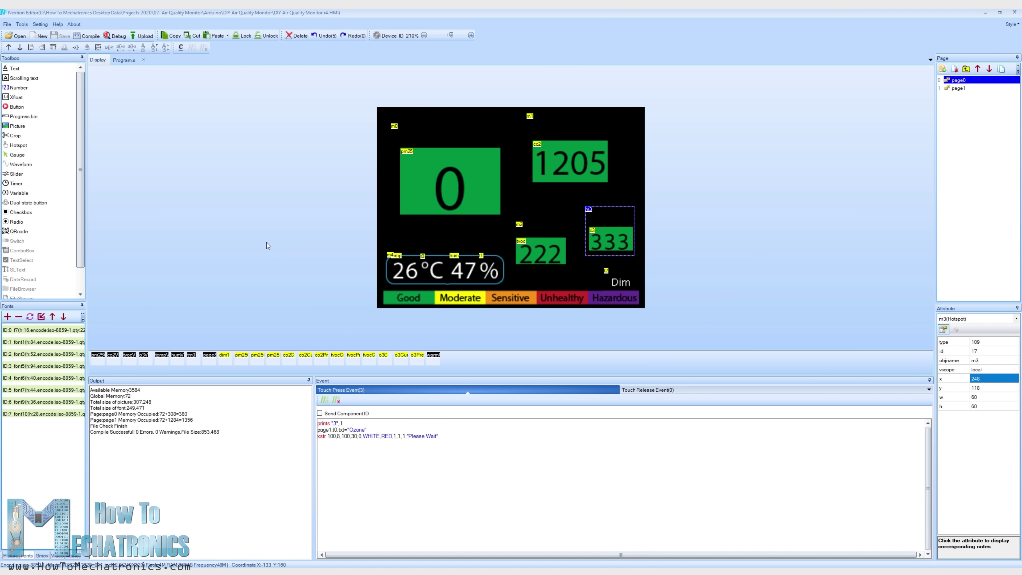
Step: Inspect the TVOC hotspot code and page0's Postinitialize Event code
click(377, 436)
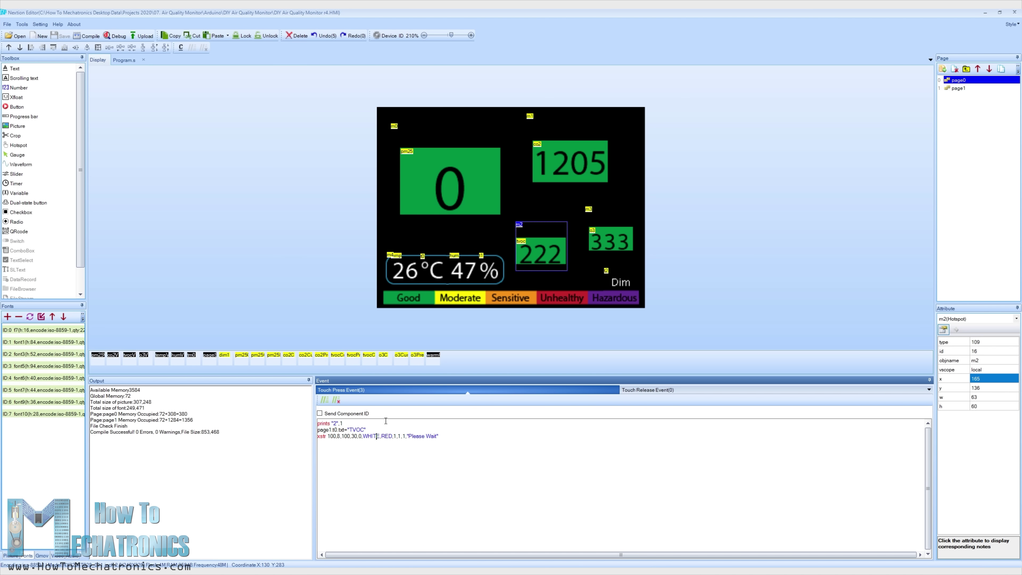
click(316, 275)
click(472, 390)
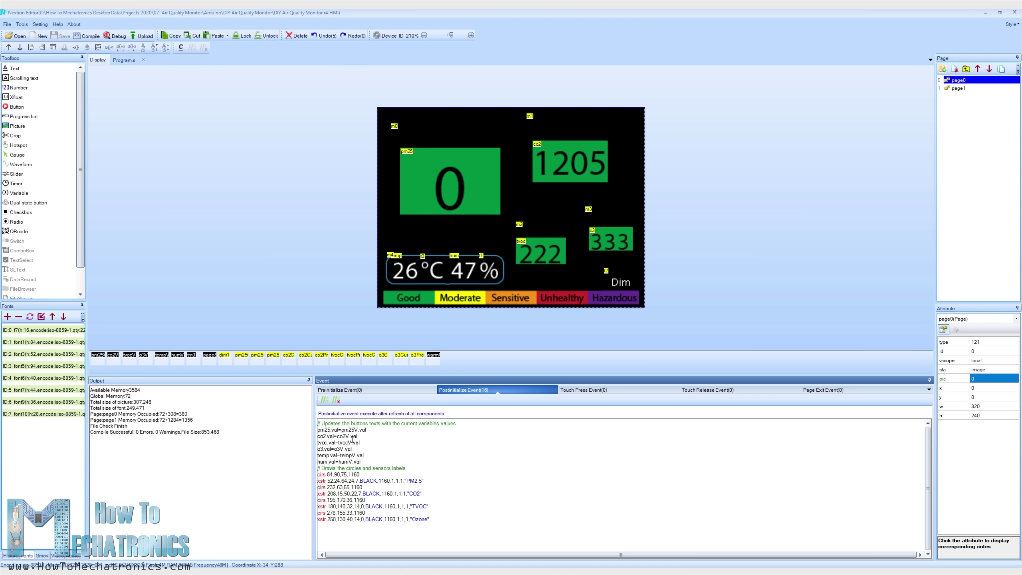
drag(341, 424, 443, 515)
click(416, 480)
Step: Review dim1 and the tm0 Timer Event code, then compile and launch the Debug simulator
click(224, 355)
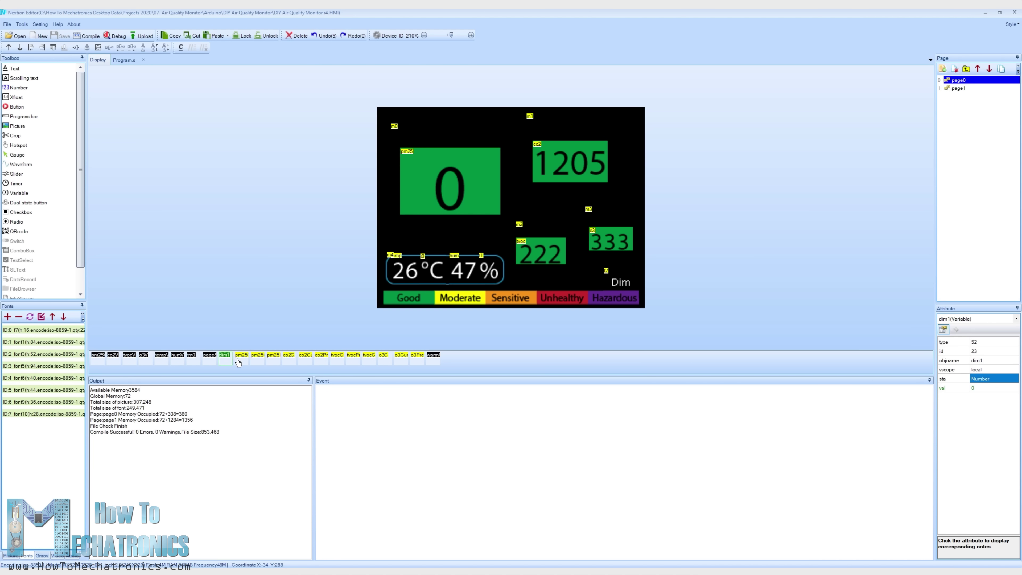
click(192, 356)
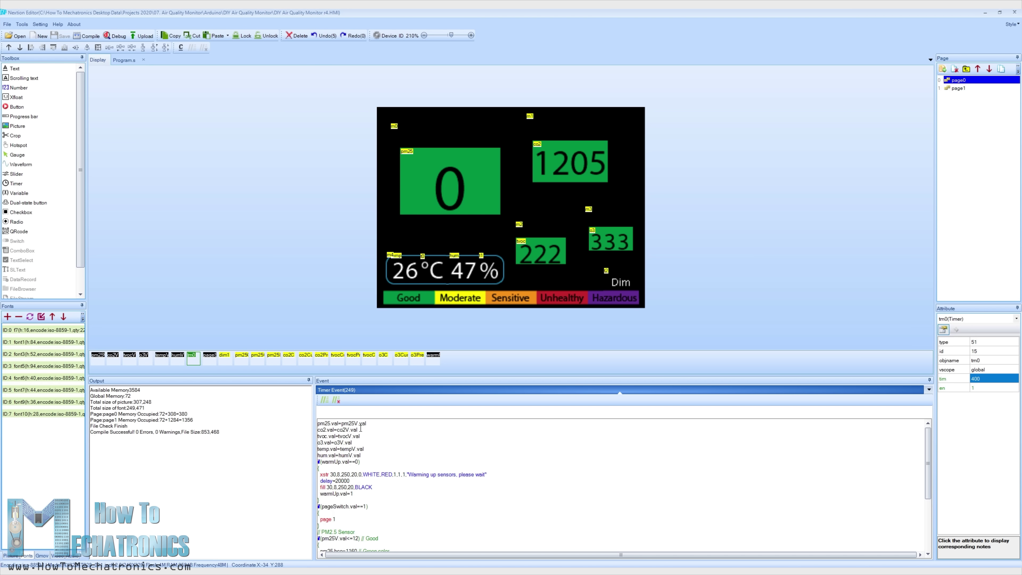
scroll(362, 463, down, 15)
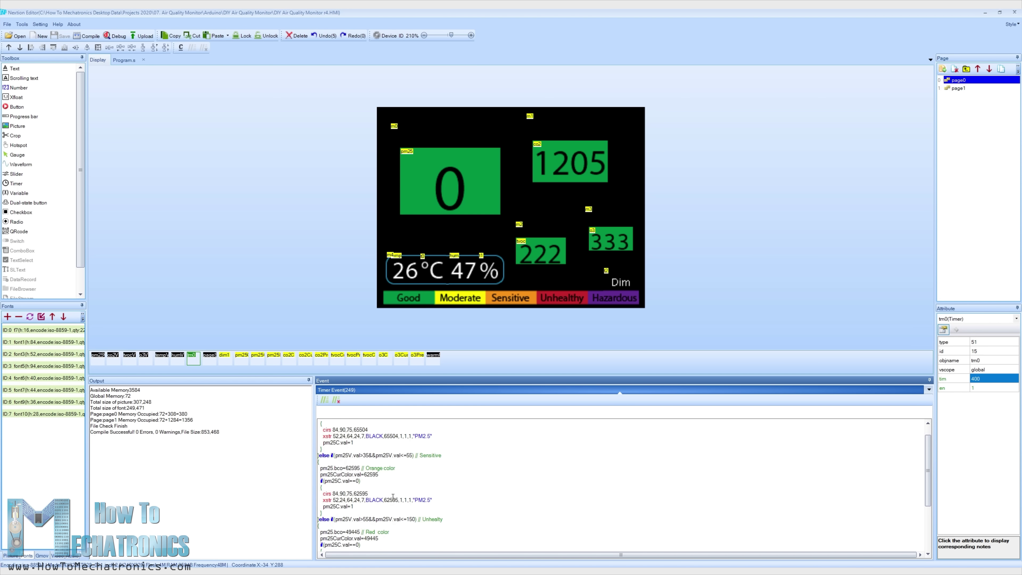
scroll(389, 489, down, 20)
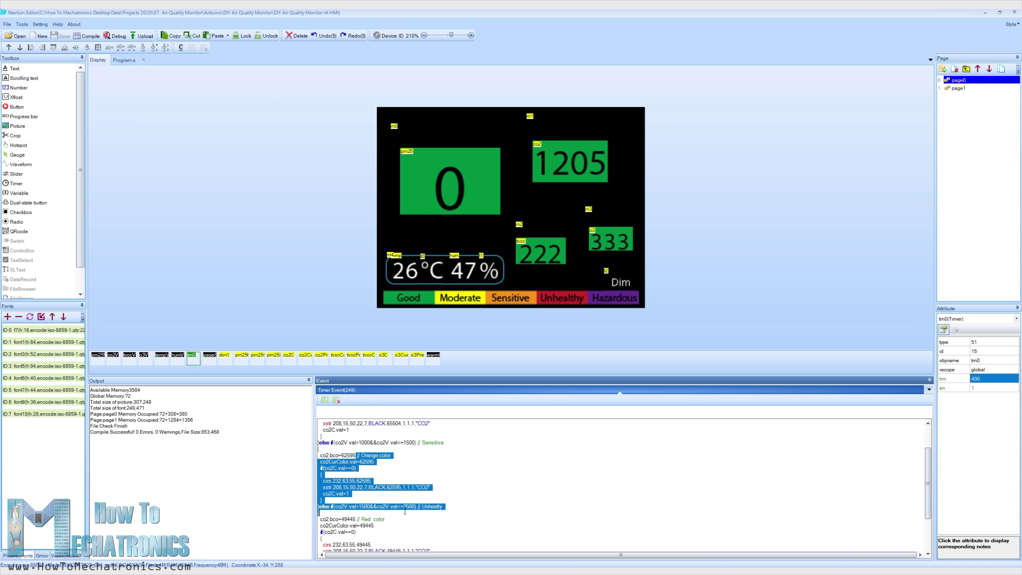
scroll(396, 499, down, 8)
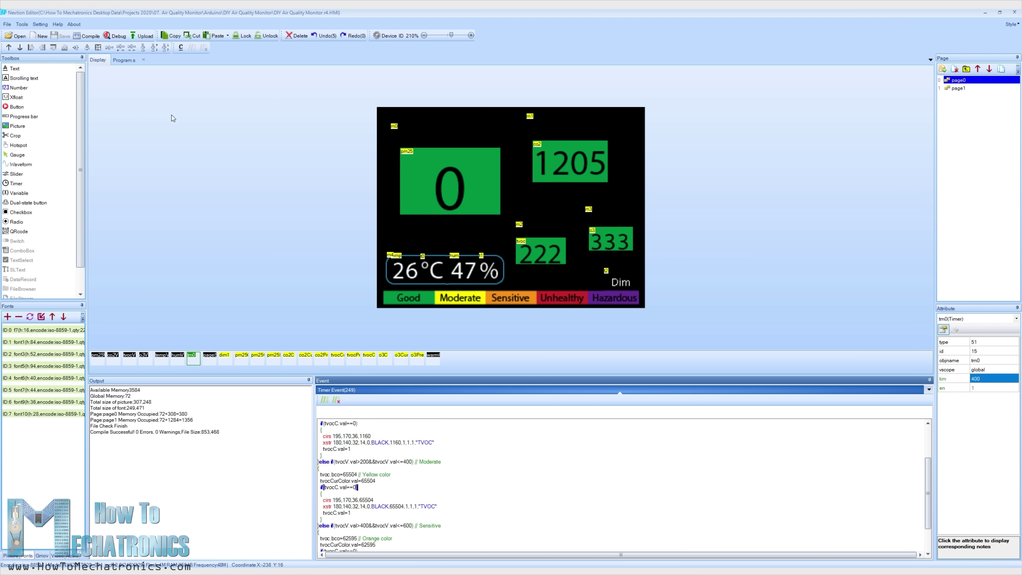
click(125, 40)
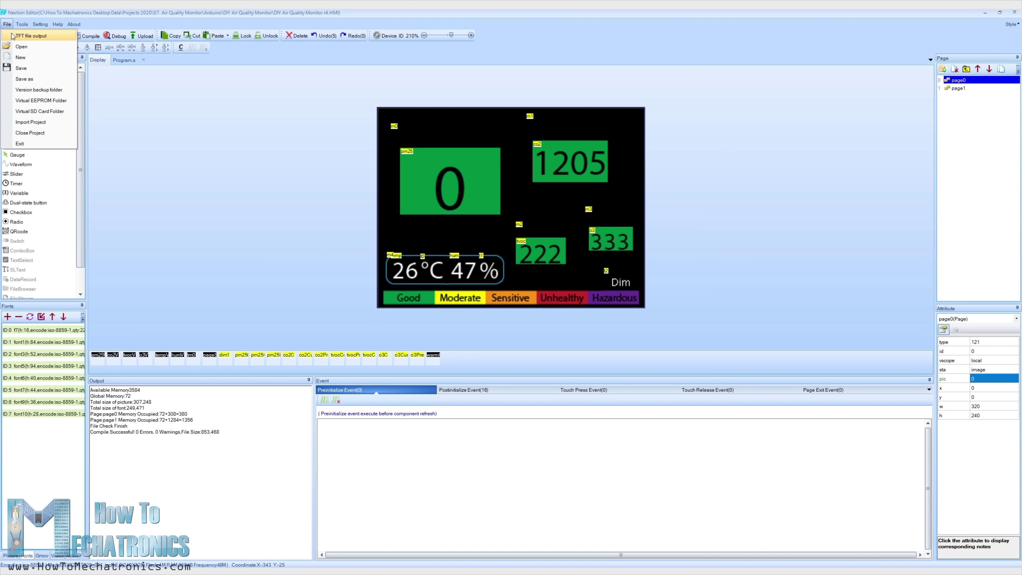
Step: Bring up the TFT file output settings to export the display project as DIY Air Quality Monitor r4.tft
click(28, 109)
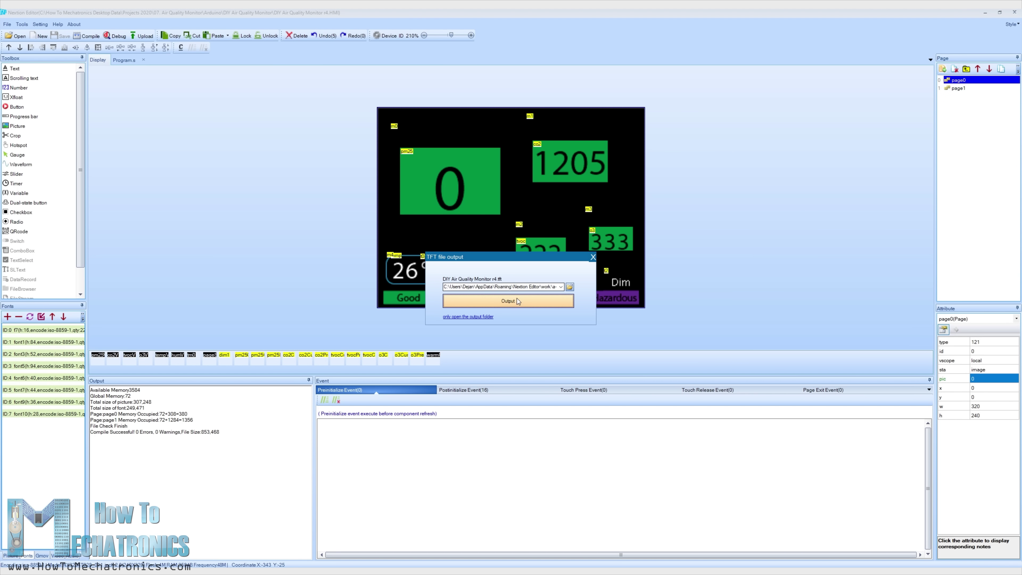